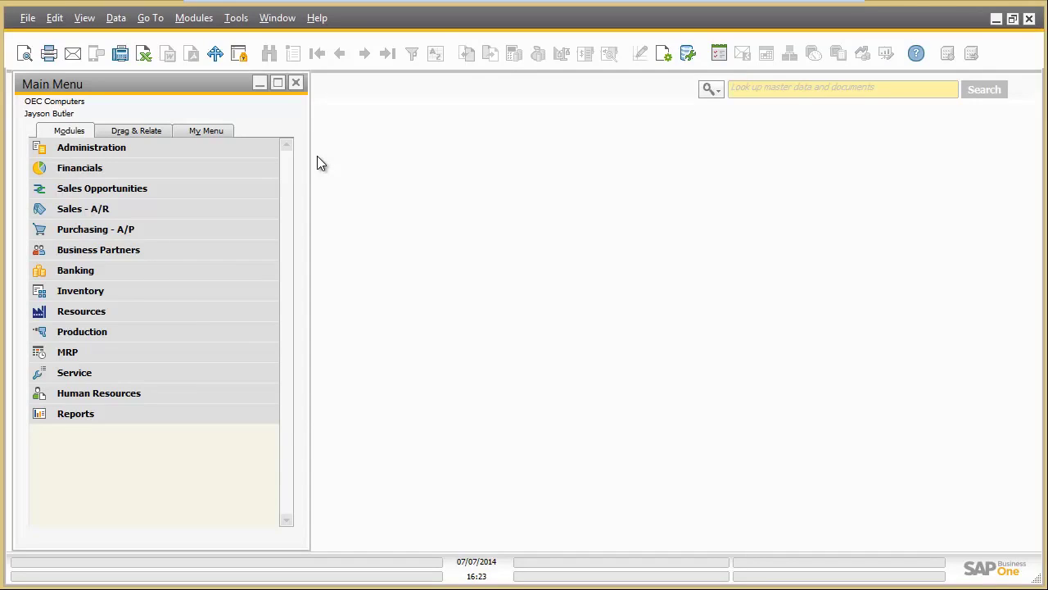
Step: Hide the Payment Wizard function in the company's General Settings and save the change
{"action": "left_click", "coordinate": [254, 147]}
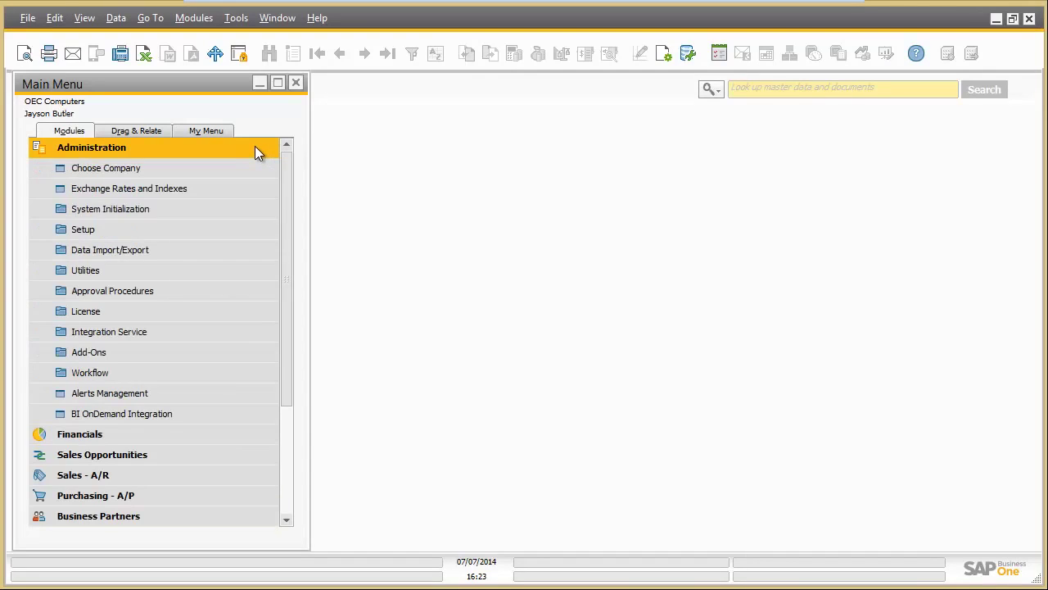
{"action": "left_click", "coordinate": [229, 209]}
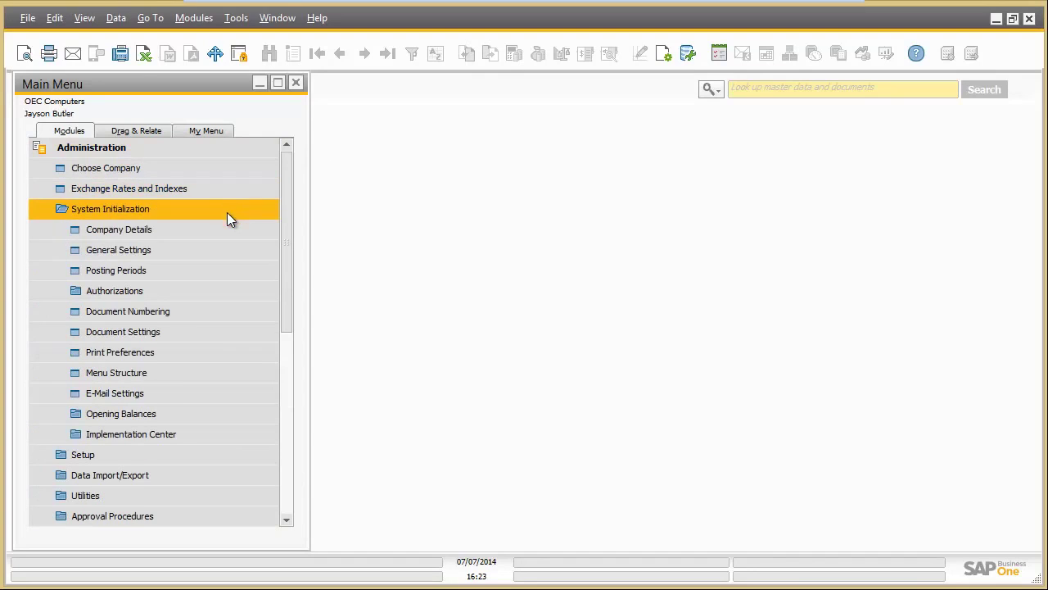
{"action": "left_click", "coordinate": [223, 247]}
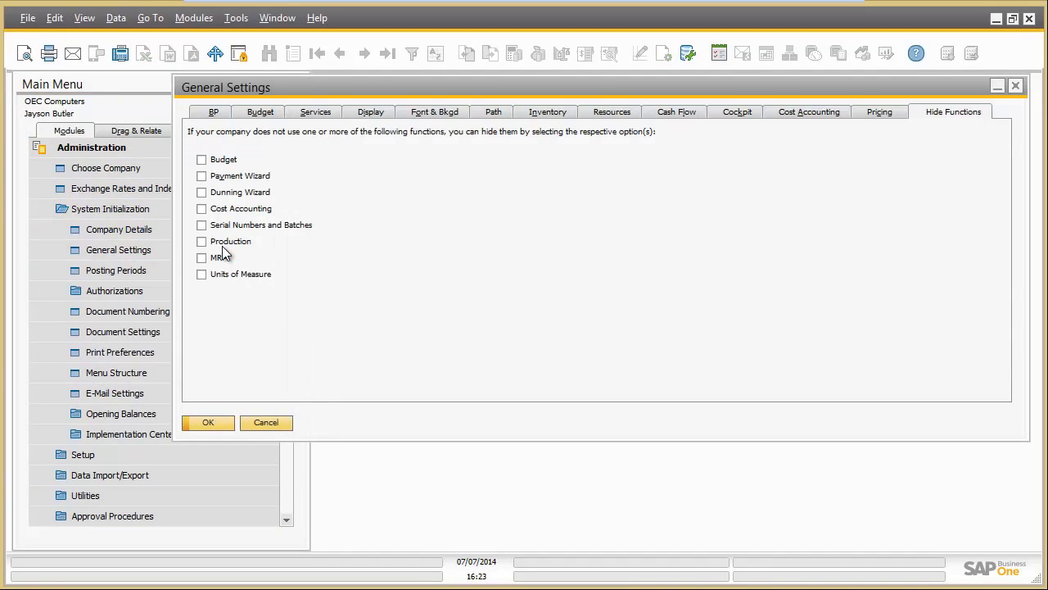
{"action": "left_click", "coordinate": [202, 176]}
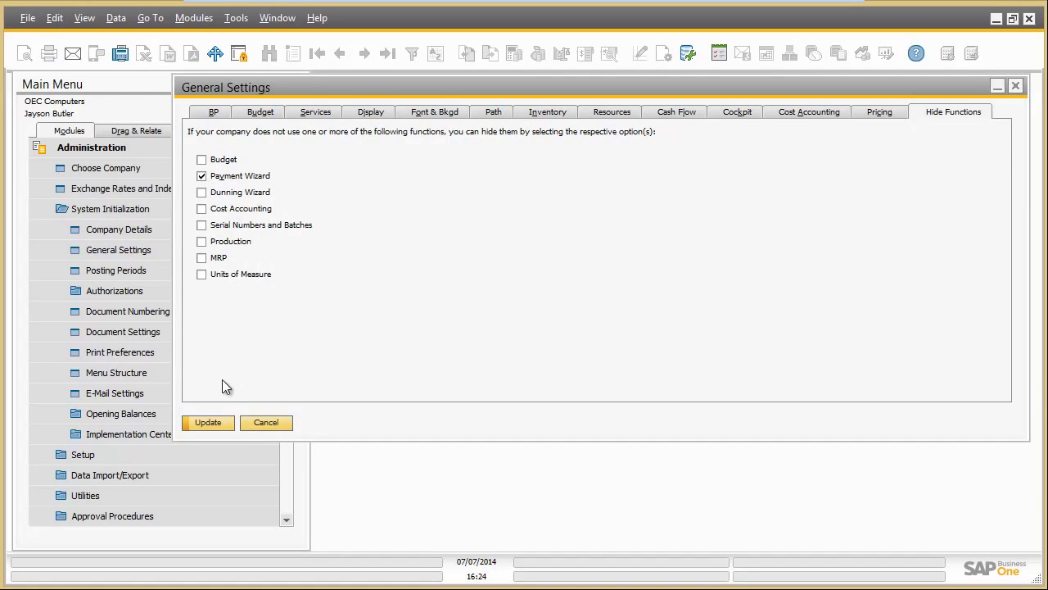
{"action": "left_click", "coordinate": [217, 422]}
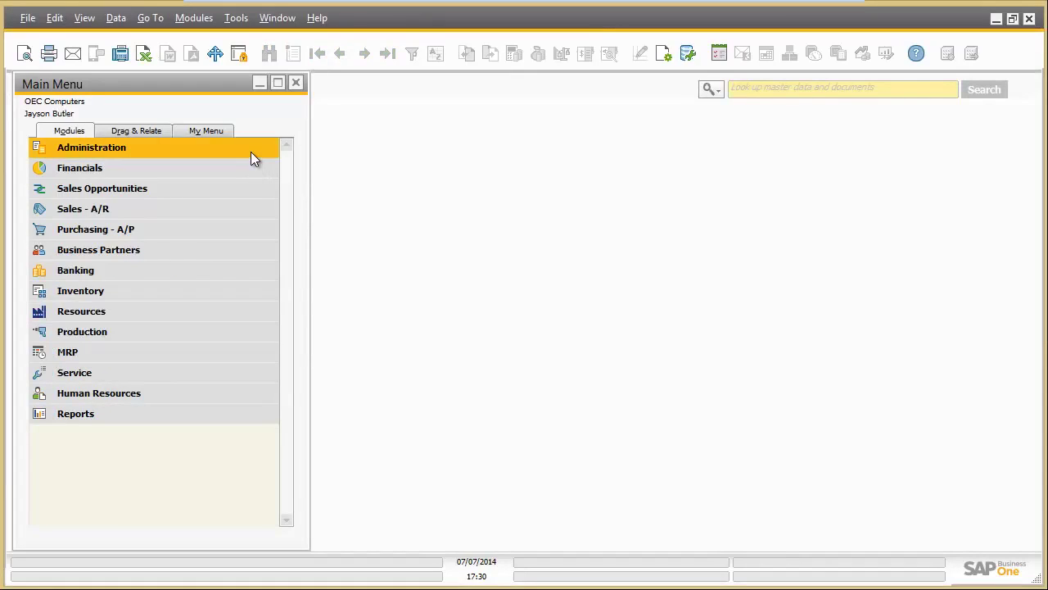
Step: Create a UI configuration template with the name and description Sales_Operation
{"action": "left_click", "coordinate": [251, 152]}
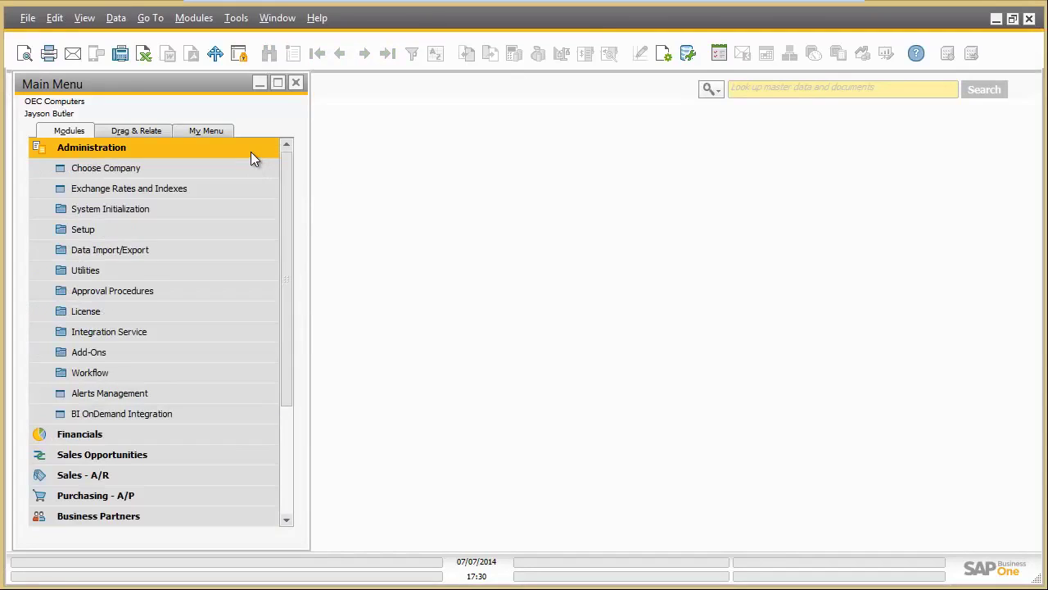
{"action": "left_click", "coordinate": [233, 269]}
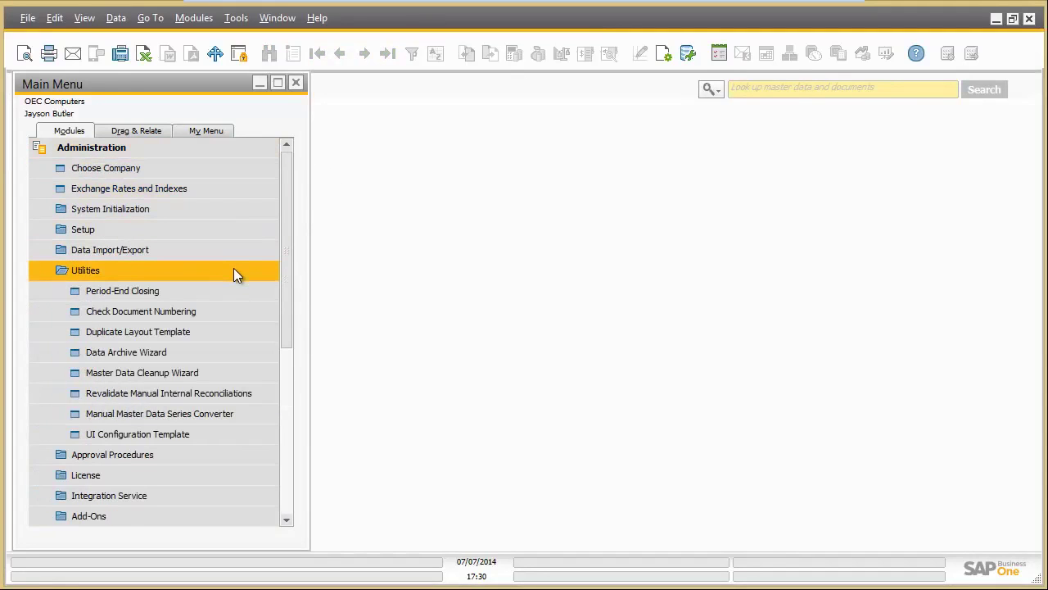
{"action": "left_click", "coordinate": [231, 432]}
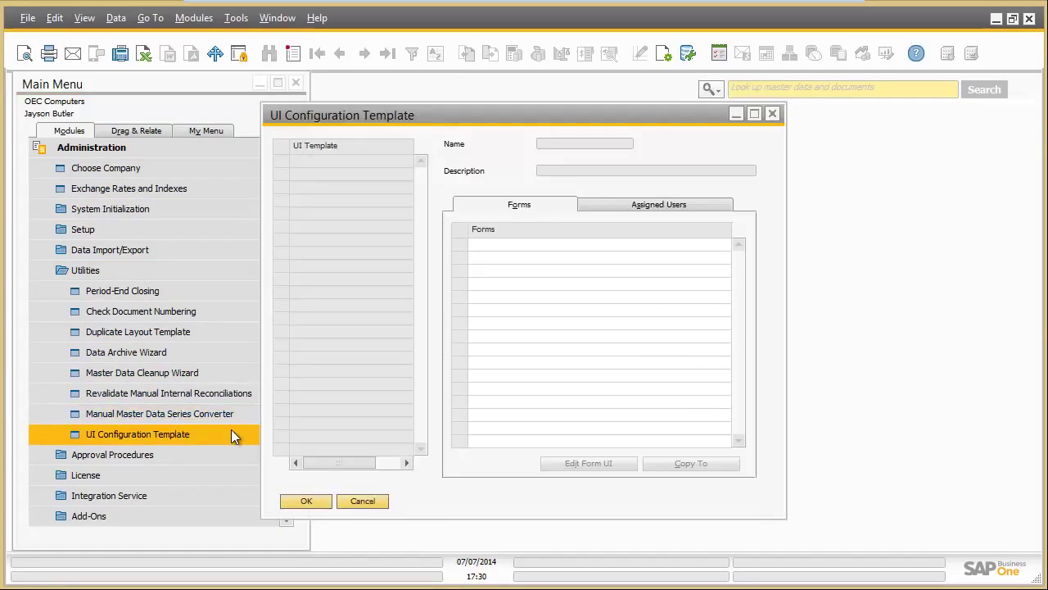
{"action": "left_click", "coordinate": [294, 54]}
{"action": "type", "text": "Sales_Operation"}
{"action": "key", "text": "Tab"}
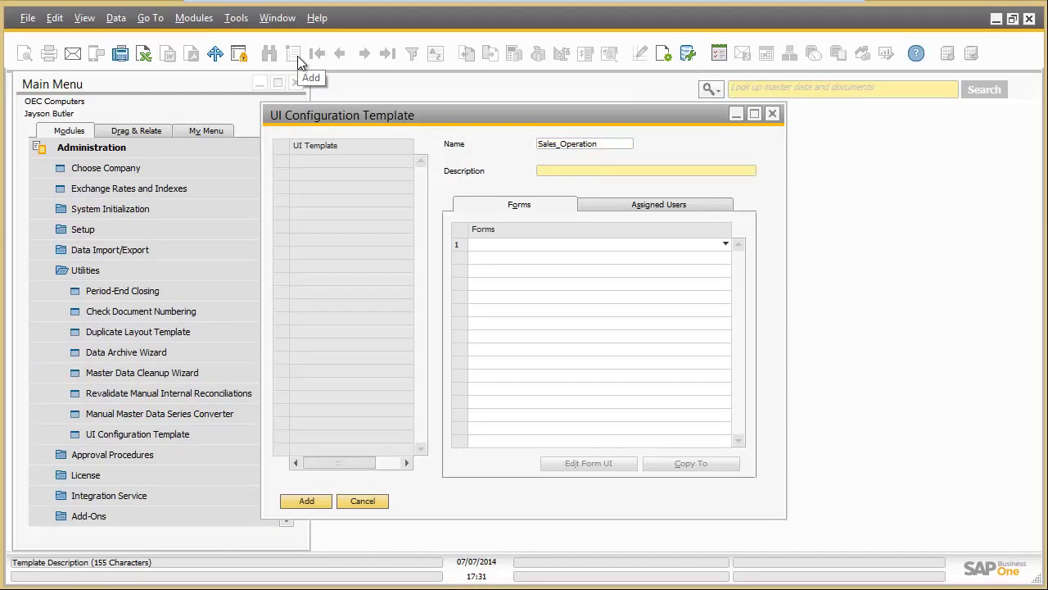
{"action": "type", "text": "Sales_Operation"}
{"action": "left_click", "coordinate": [307, 500]}
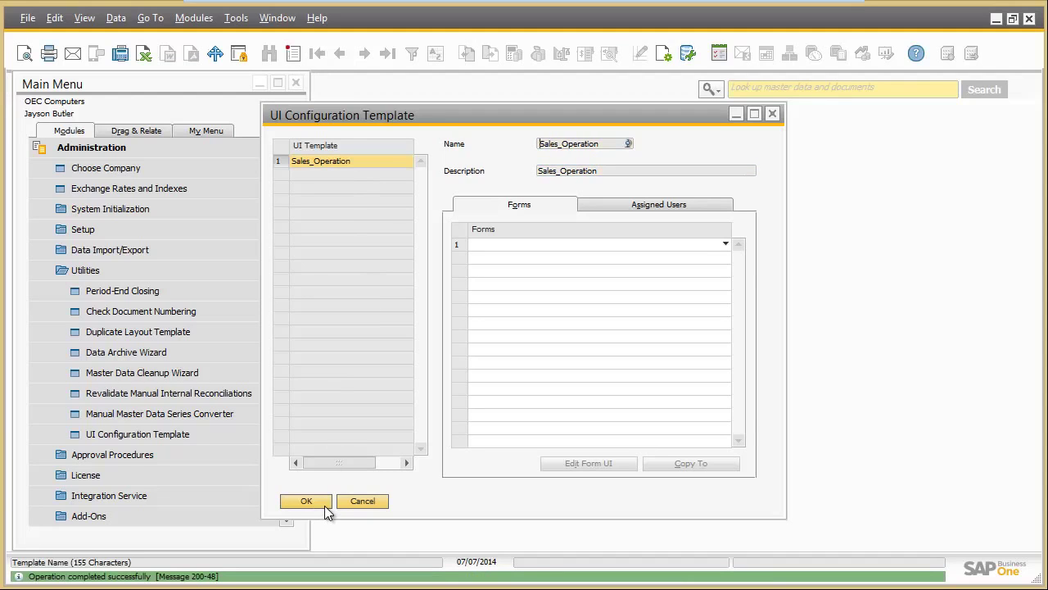
Step: Assign the Business Partner Master Data form to the Sales_Operation template and save it
{"action": "left_click", "coordinate": [725, 245]}
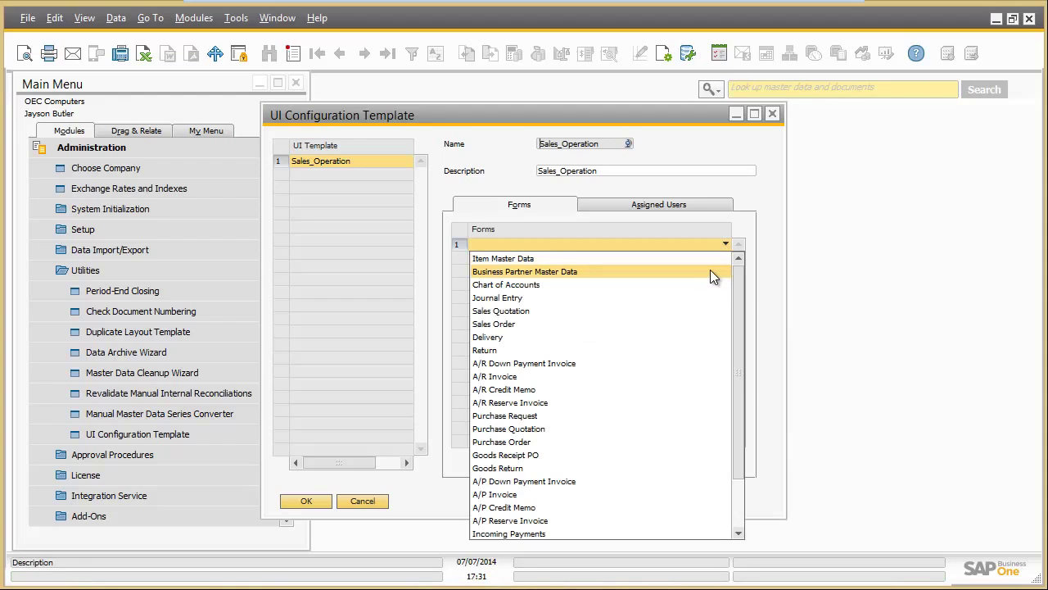
{"action": "left_click", "coordinate": [710, 273]}
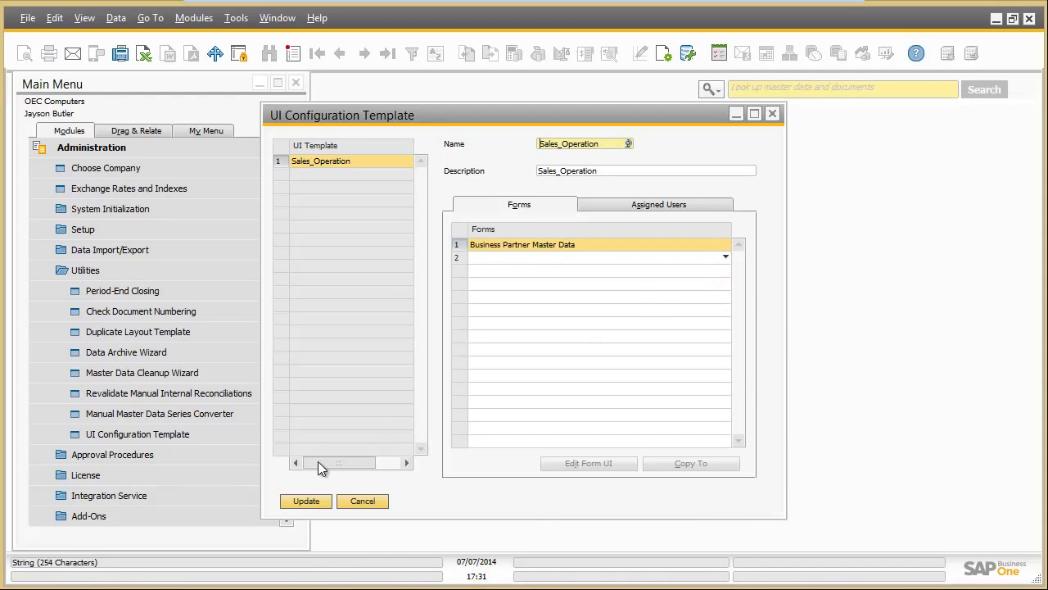
{"action": "left_click", "coordinate": [306, 500]}
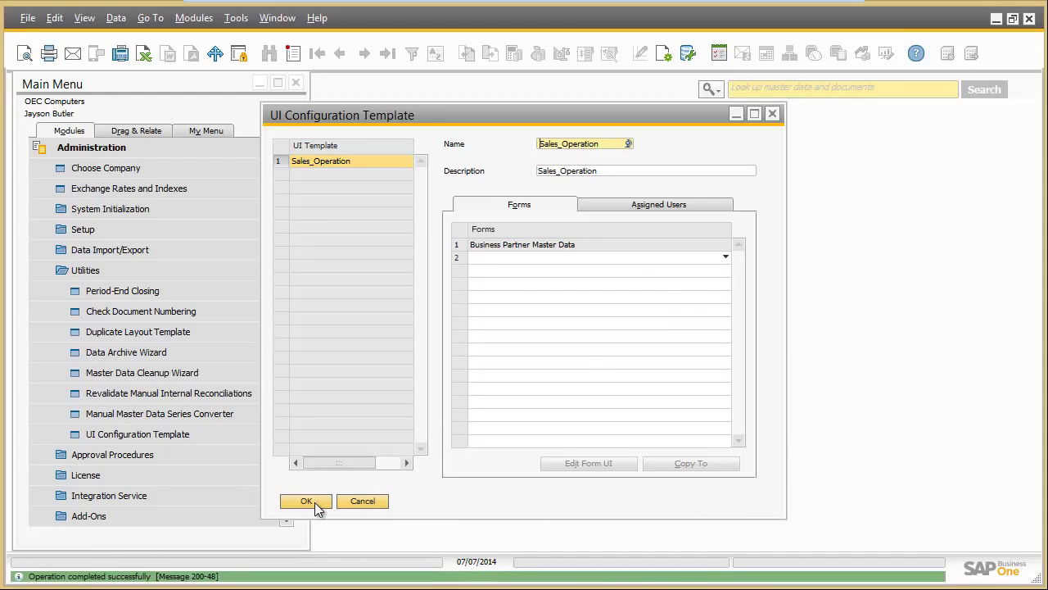
Step: Open the template's Business Partner Master Data form for UI editing and hide its BP Channel Code field
{"action": "left_click", "coordinate": [458, 245]}
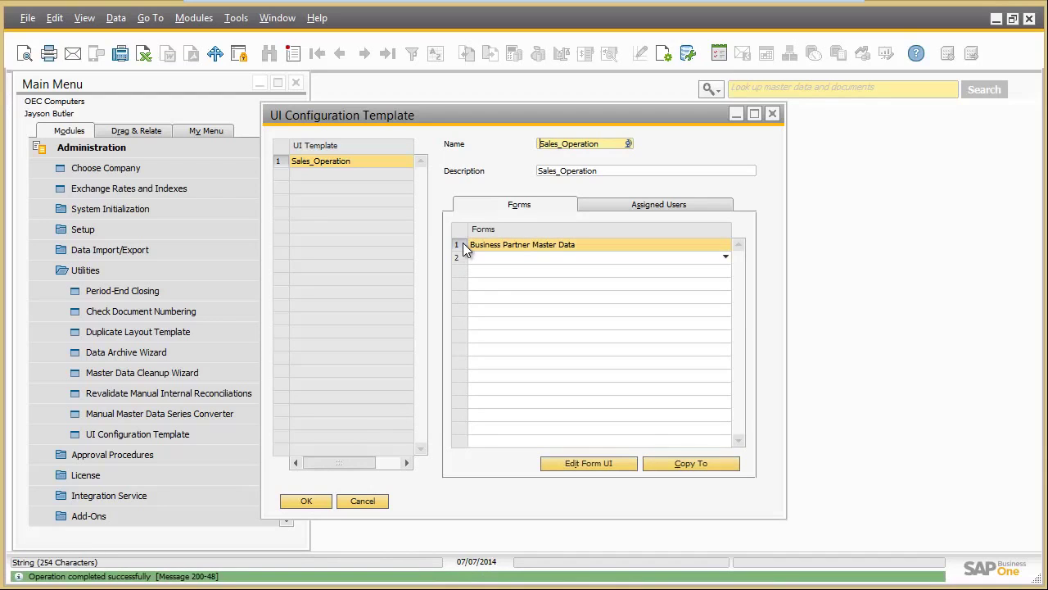
{"action": "left_click", "coordinate": [576, 463]}
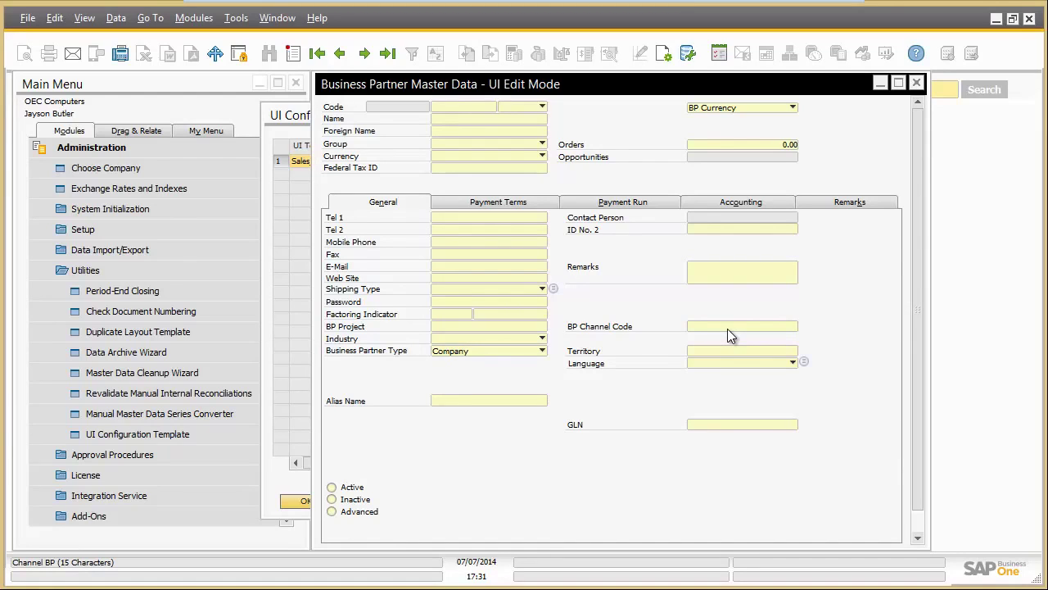
{"action": "left_click", "coordinate": [727, 328]}
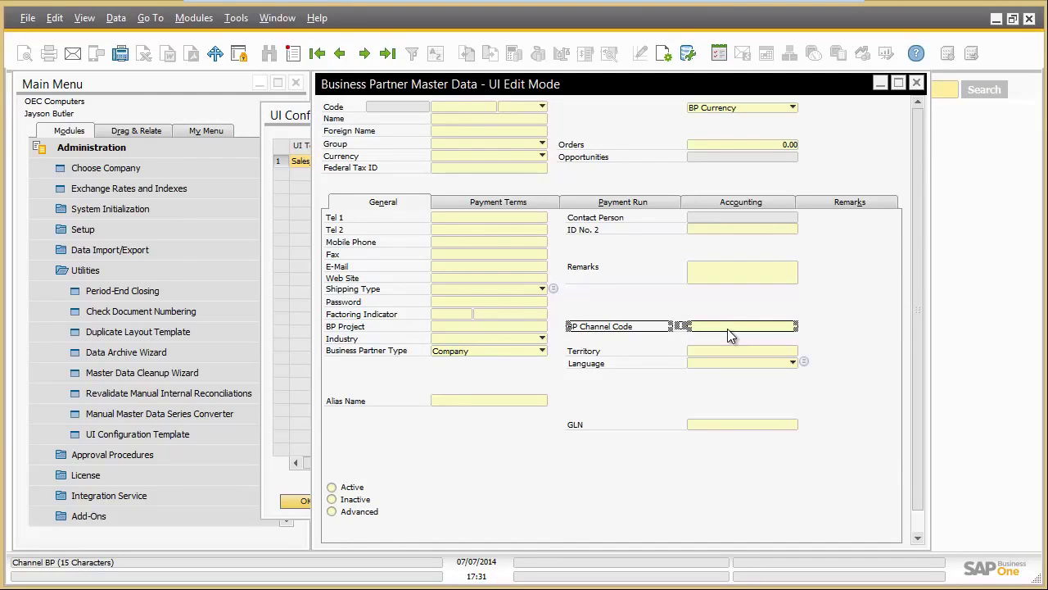
{"action": "right_click", "coordinate": [727, 329]}
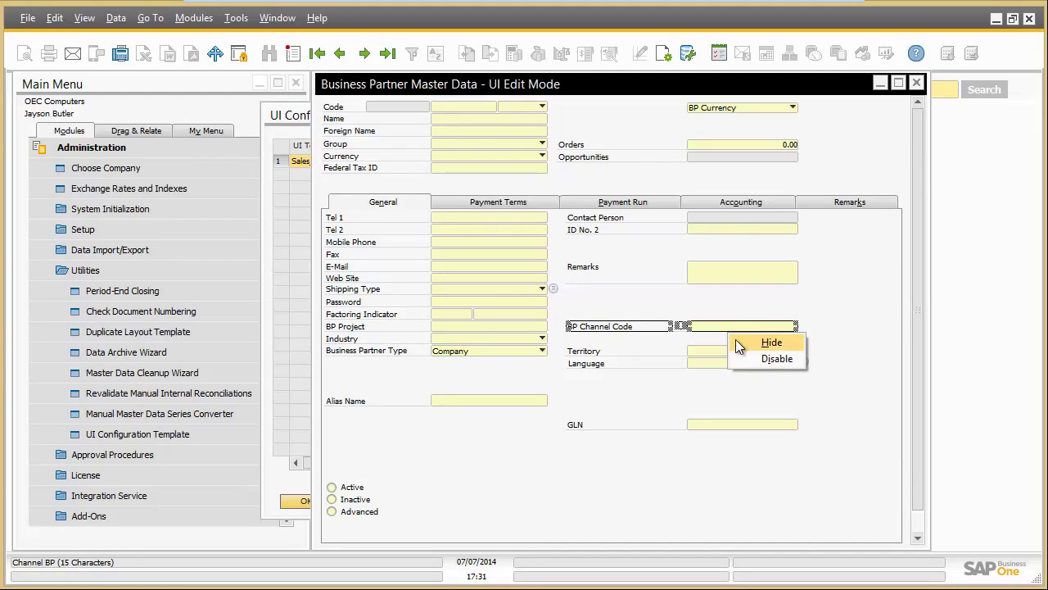
{"action": "left_click", "coordinate": [735, 342]}
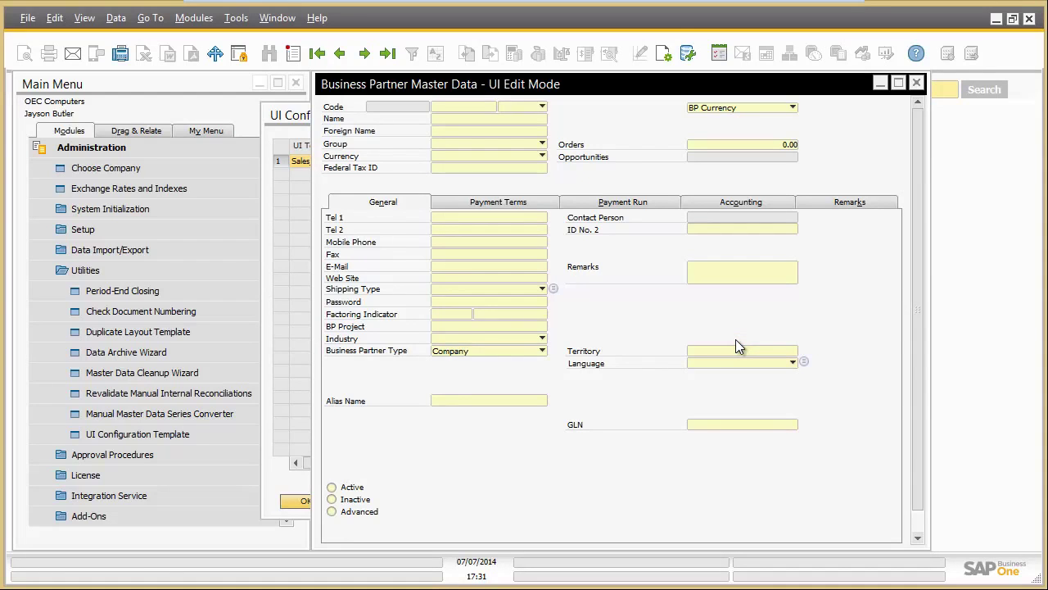
Step: Make the Accounting section of the form invisible through the UI element settings and save
{"action": "left_click", "coordinate": [663, 54]}
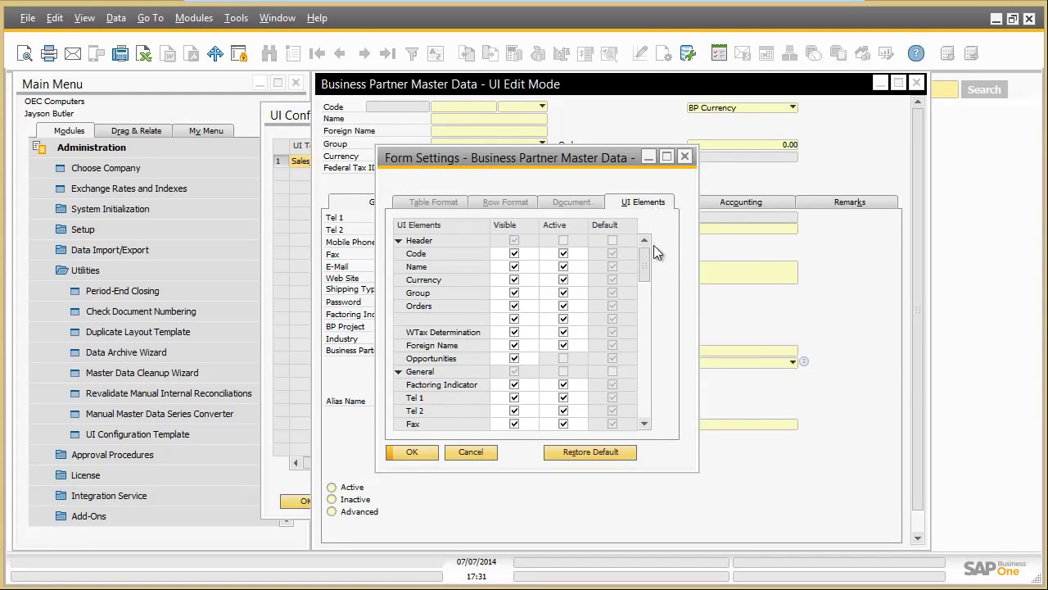
{"action": "left_click_drag", "start_coordinate": [647, 261], "coordinate": [647, 330]}
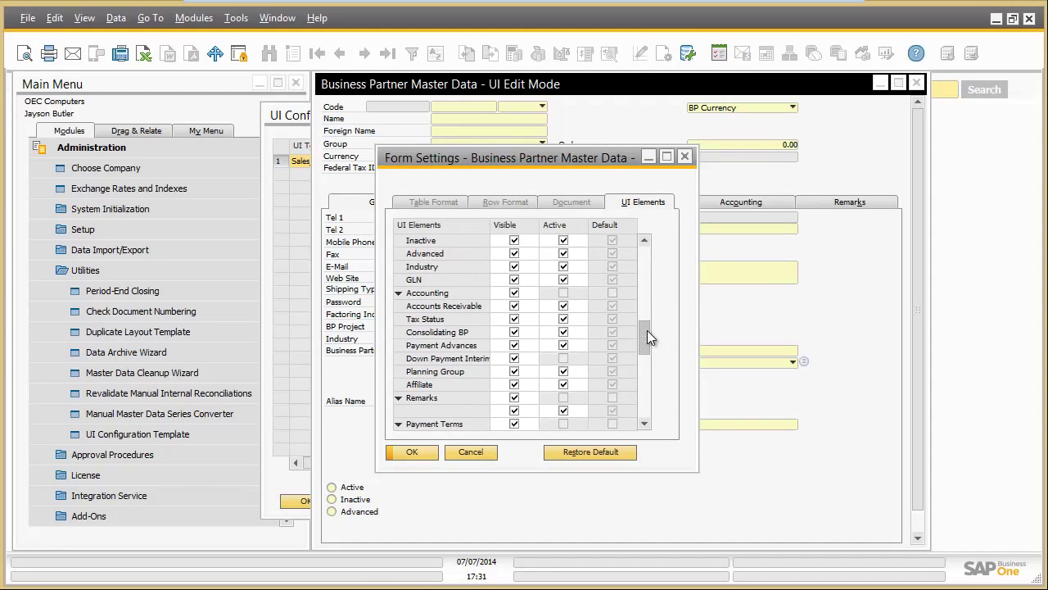
{"action": "left_click", "coordinate": [514, 293]}
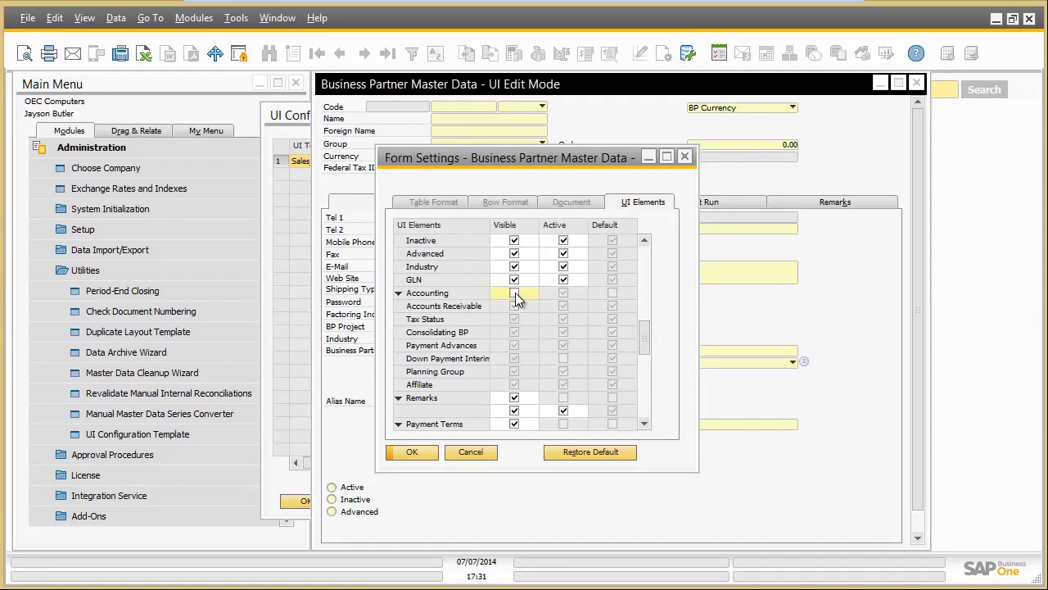
{"action": "left_click", "coordinate": [431, 453]}
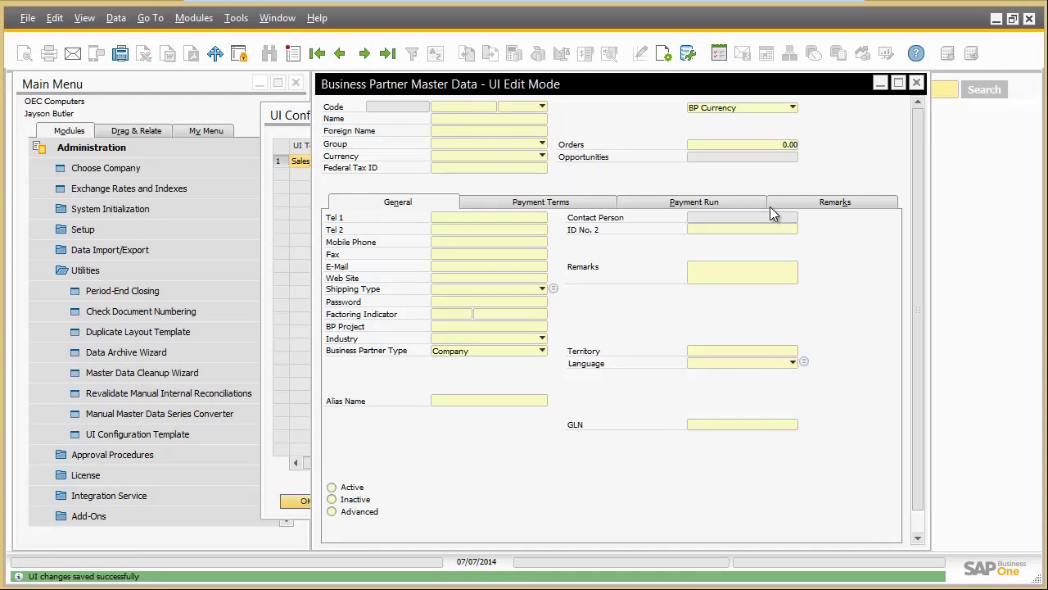
Step: Disable the Group field in the header of the Business Partner Master Data form
{"action": "left_click", "coordinate": [509, 145]}
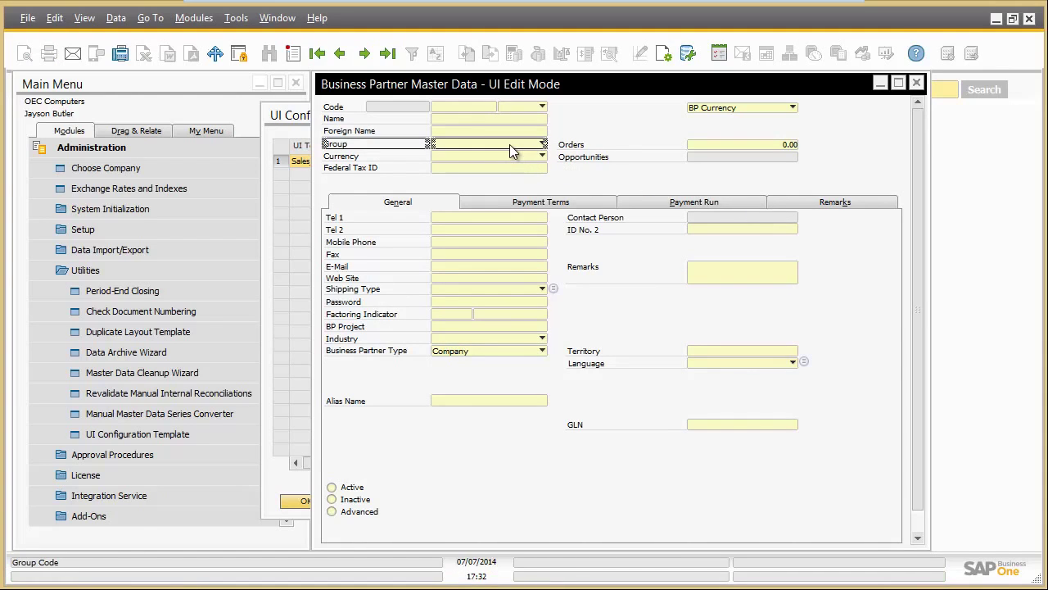
{"action": "right_click", "coordinate": [511, 152]}
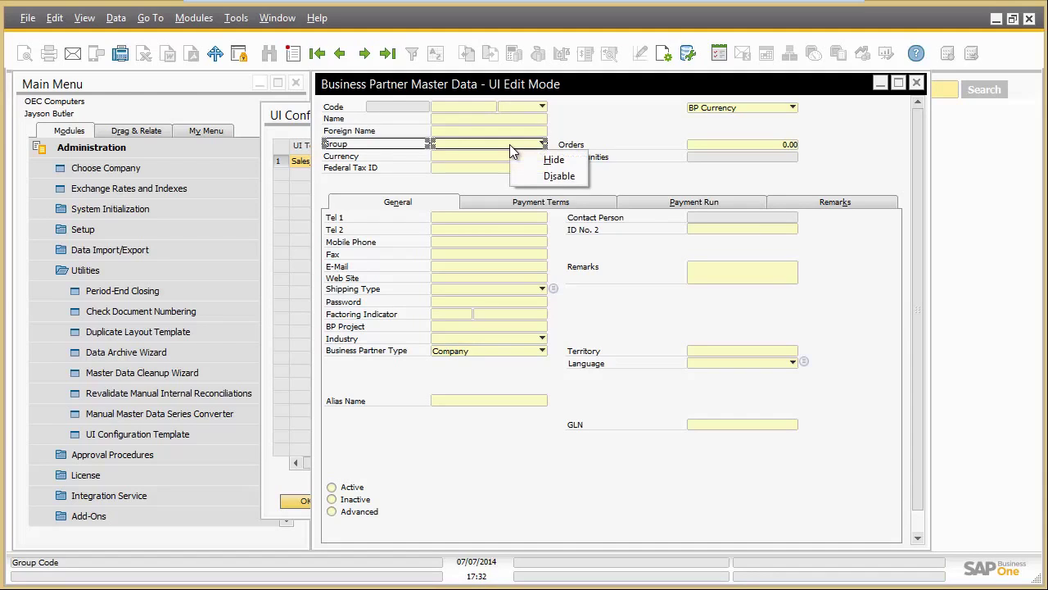
{"action": "key", "text": "Down"}
{"action": "key", "text": "Down"}
{"action": "key", "text": "Return"}
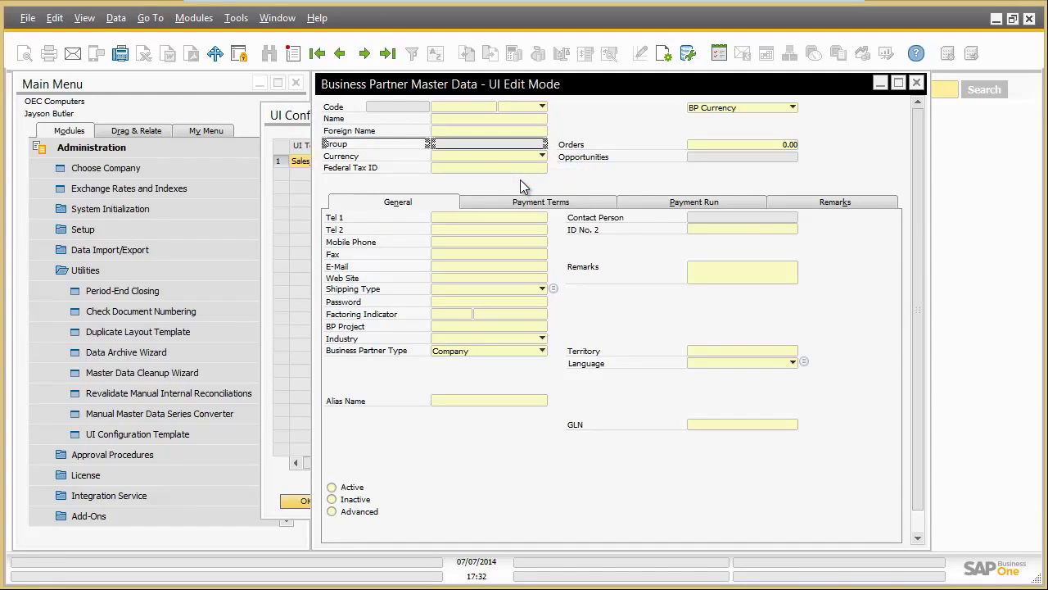
Step: Move the Credit Limit field from Payment Terms, by way of the header, to the General section between Business Partner Type and Alias Name
{"action": "left_click", "coordinate": [599, 204]}
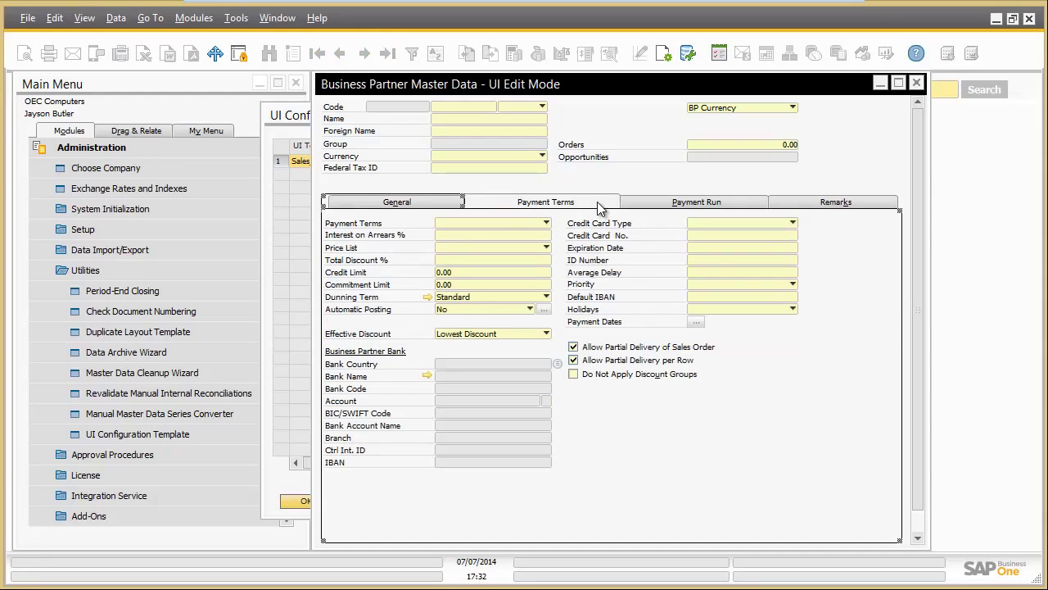
{"action": "left_click", "coordinate": [528, 273]}
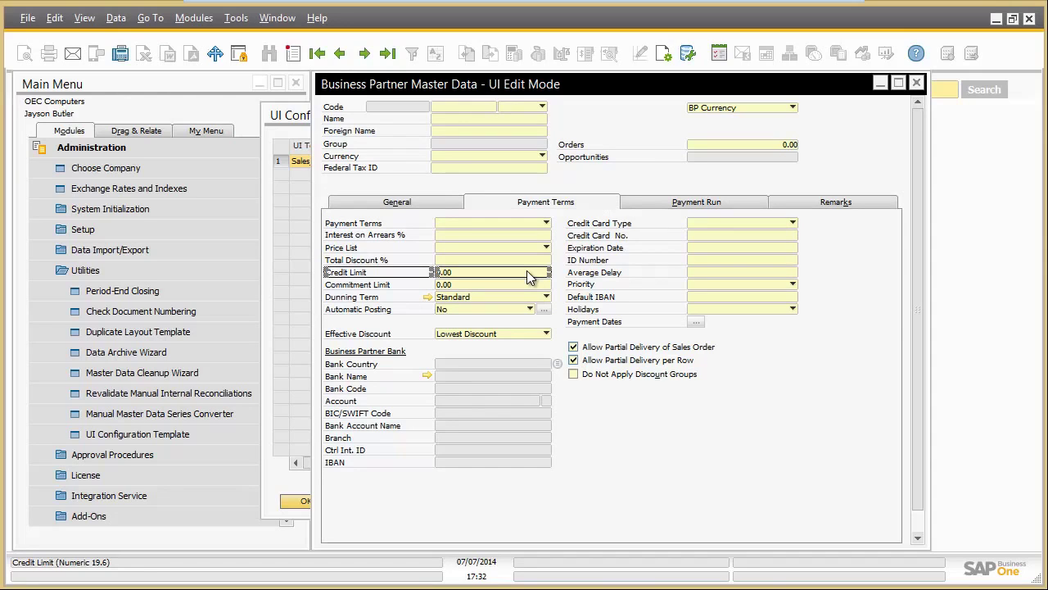
{"action": "left_click_drag", "start_coordinate": [528, 273], "coordinate": [755, 181]}
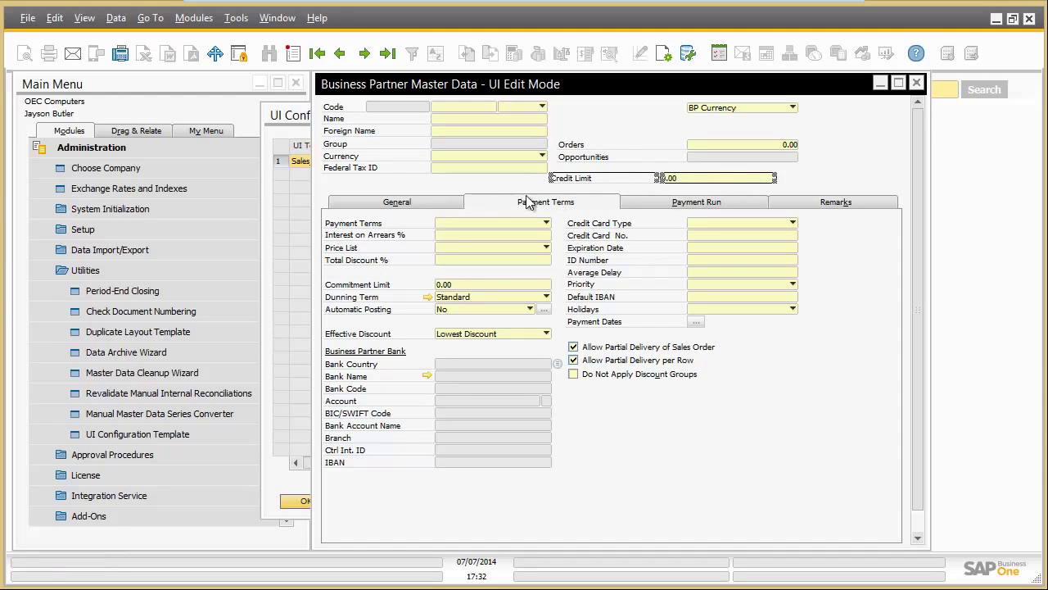
{"action": "left_click", "coordinate": [439, 205]}
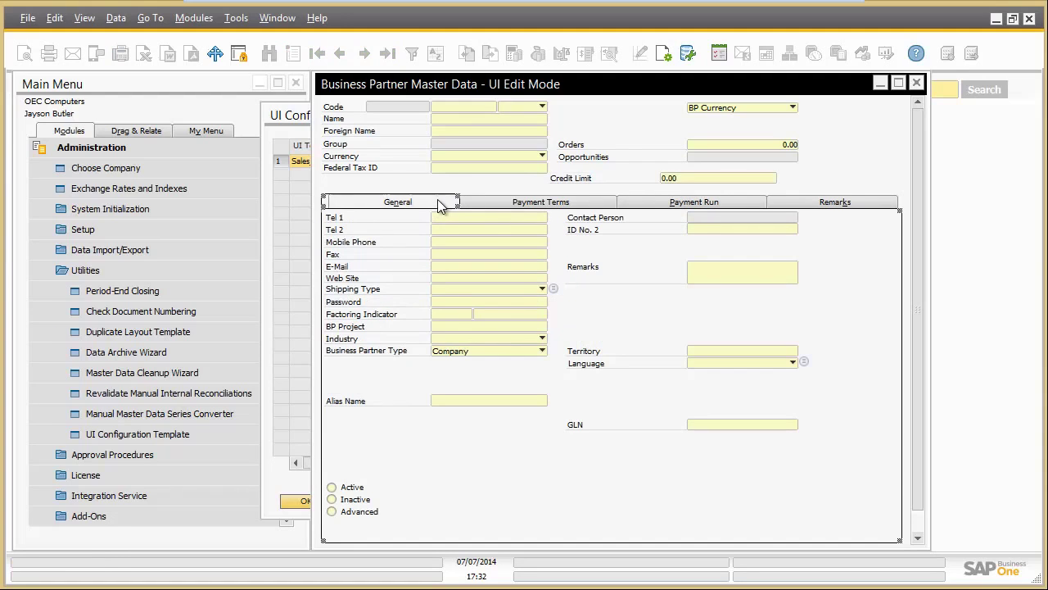
{"action": "left_click", "coordinate": [683, 175]}
{"action": "mouse_move", "coordinate": [683, 175]}
{"action": "left_mouse_down"}
{"action": "mouse_move", "coordinate": [613, 264]}
{"action": "mouse_move", "coordinate": [509, 358]}
{"action": "left_mouse_up"}
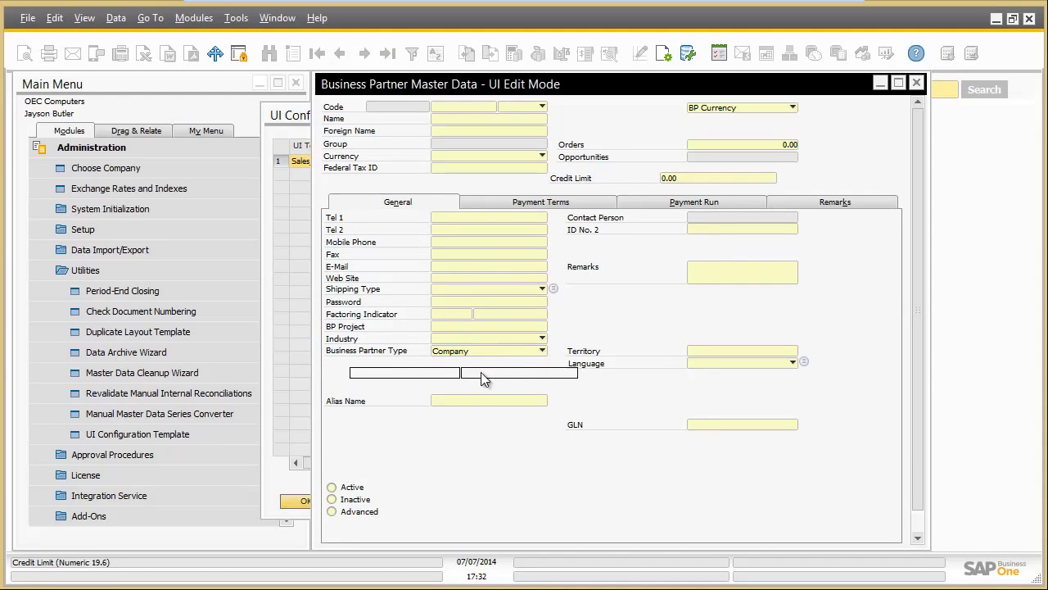
{"action": "left_click_drag", "start_coordinate": [481, 378], "coordinate": [458, 371]}
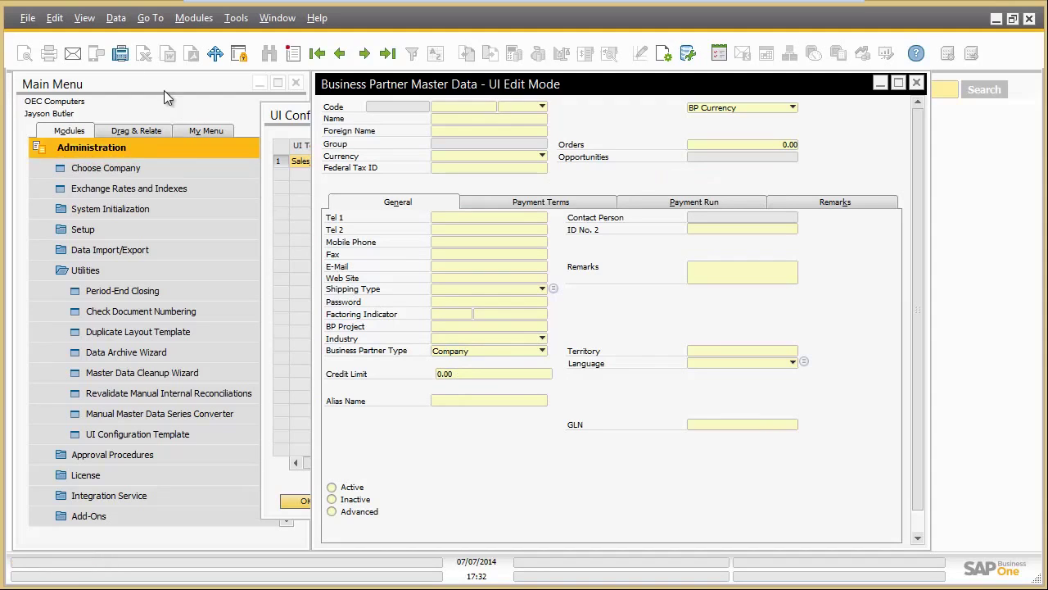
Step: Display the user-defined fields and move the ABC-Category field into the form header below Opportunities
{"action": "left_click", "coordinate": [85, 18]}
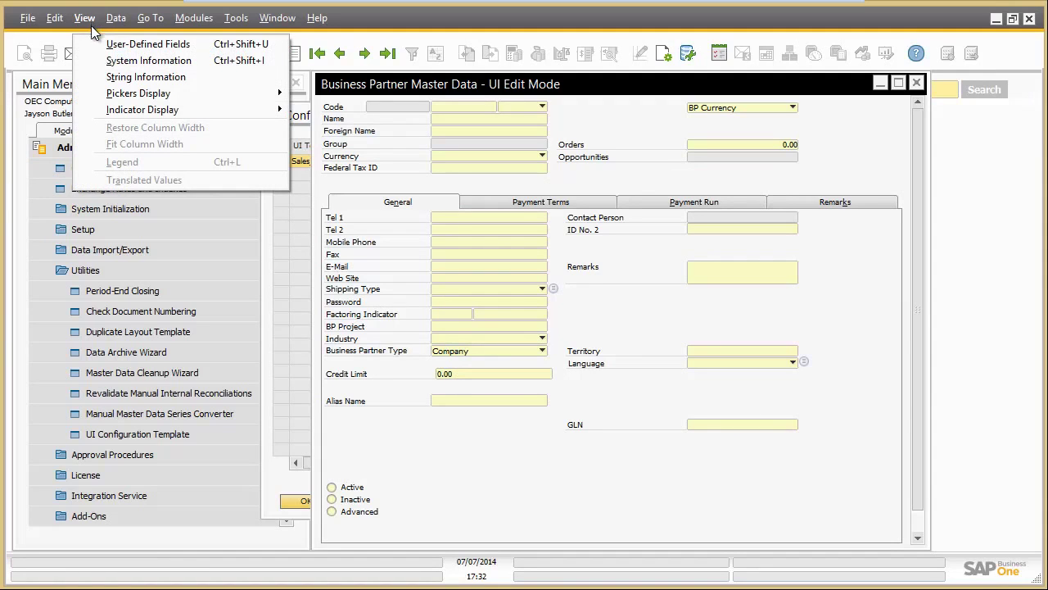
{"action": "left_click", "coordinate": [100, 46]}
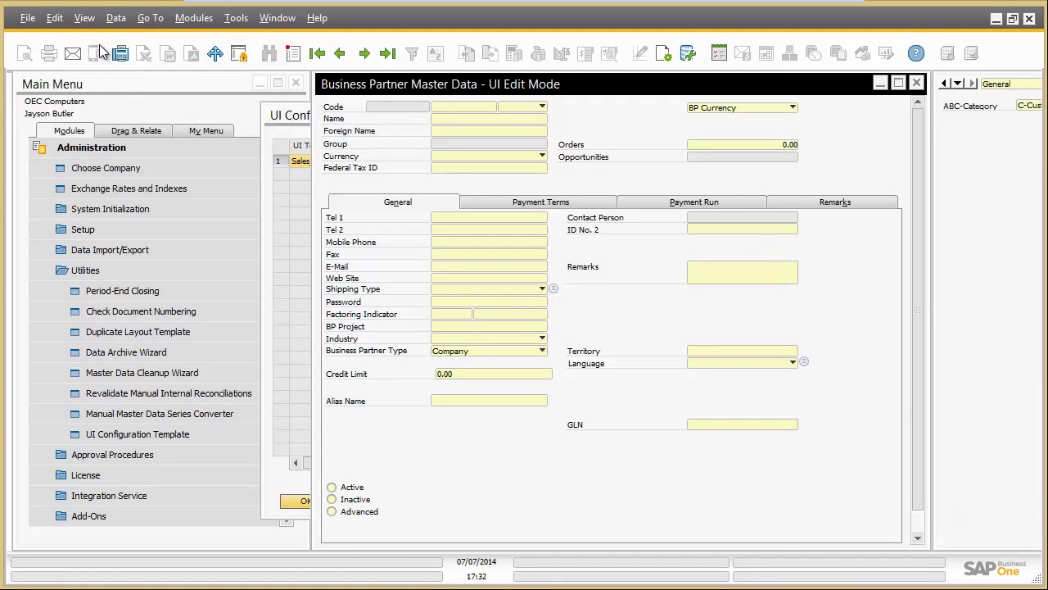
{"action": "left_click_drag", "start_coordinate": [403, 87], "coordinate": [204, 87]}
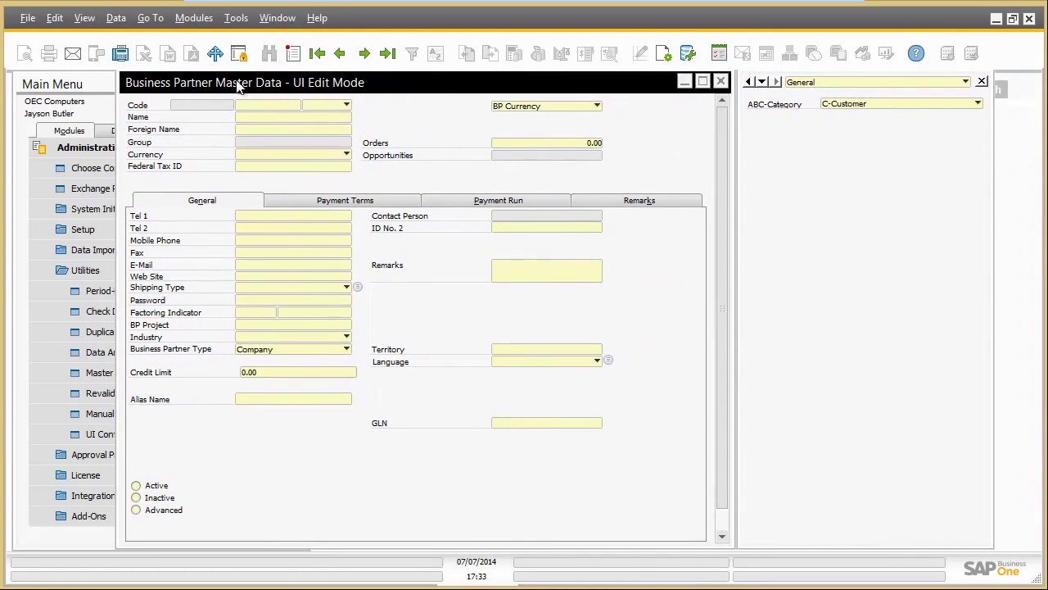
{"action": "left_click_drag", "start_coordinate": [829, 104], "coordinate": [504, 180]}
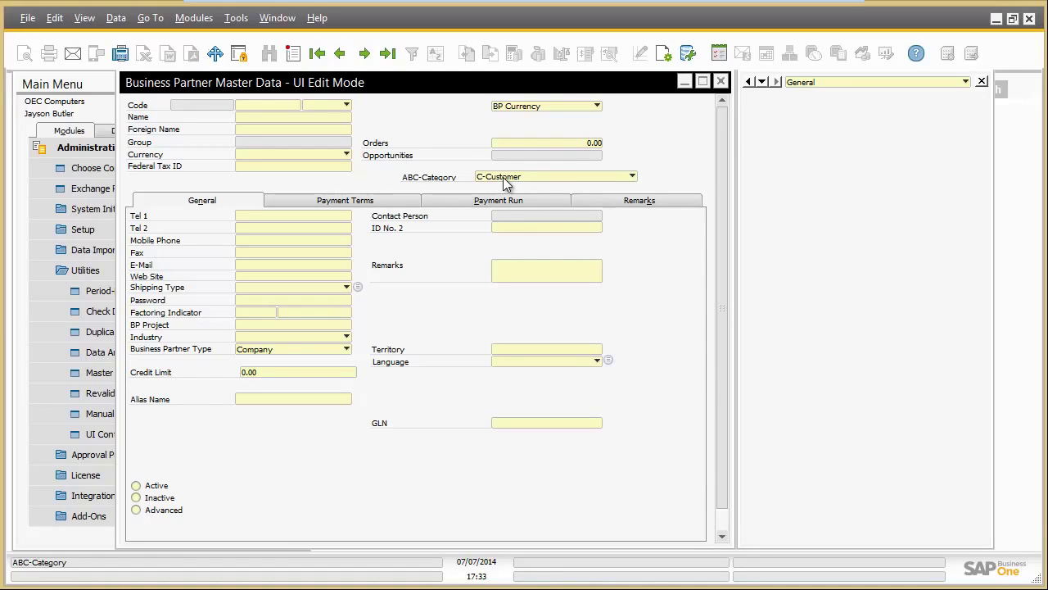
Step: Save the edited form layout and assign the Sales_Operation template to the user in row 28
{"action": "right_click", "coordinate": [651, 169]}
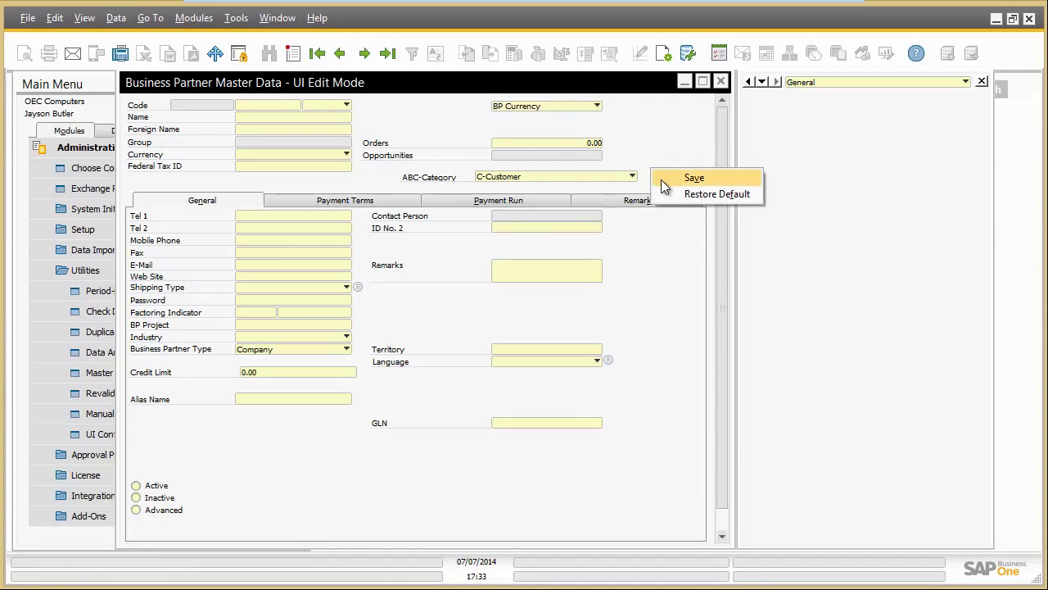
{"action": "left_click", "coordinate": [664, 178]}
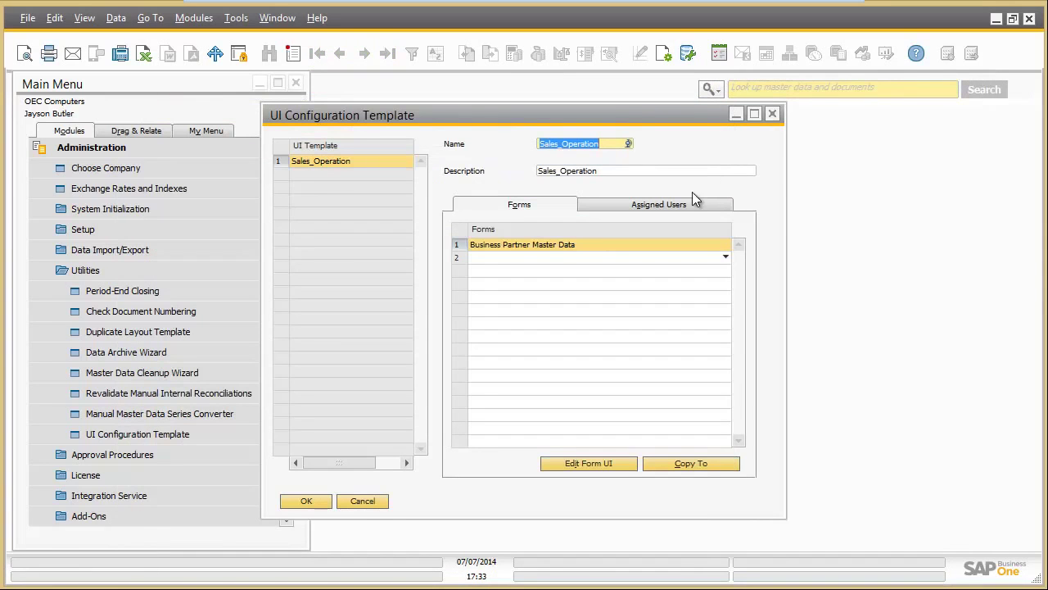
{"action": "left_click", "coordinate": [659, 205]}
{"action": "left_click", "coordinate": [484, 428]}
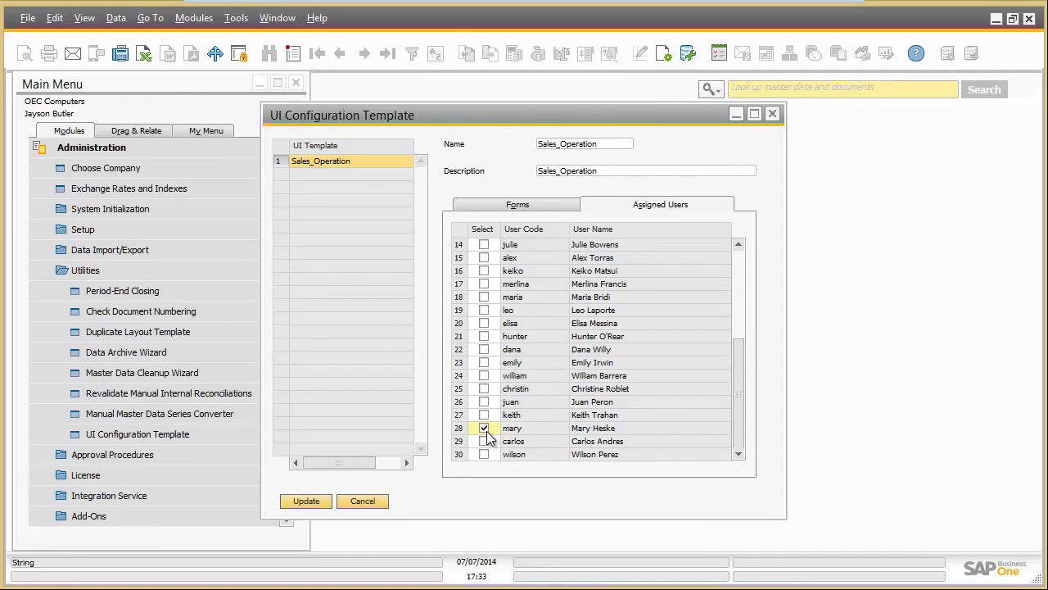
{"action": "left_click", "coordinate": [306, 501]}
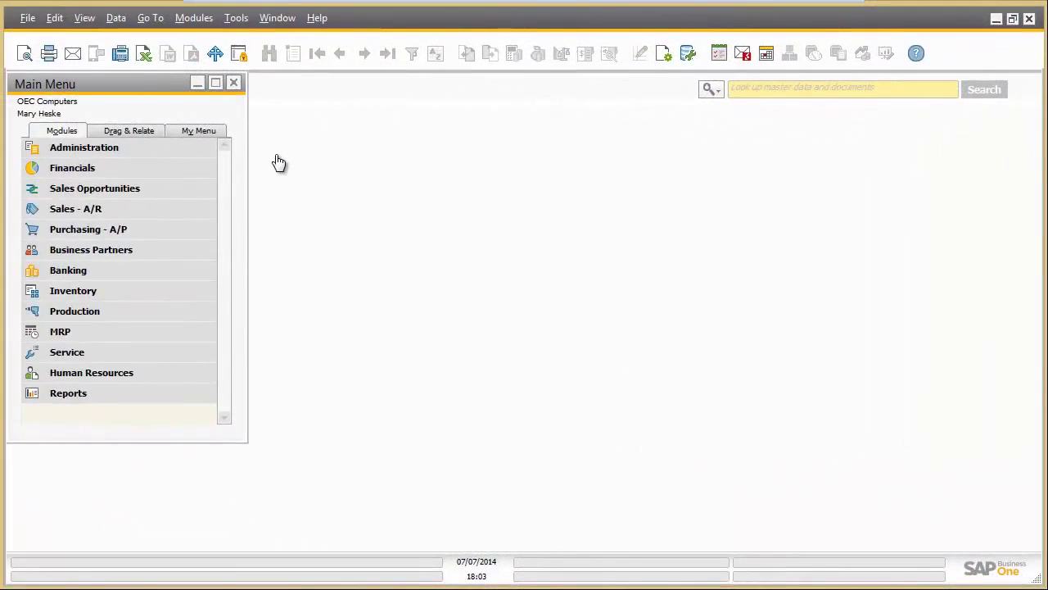
Step: Open the Business Partner Master Data form as the assigned user to check the customized layout
{"action": "left_click", "coordinate": [191, 248]}
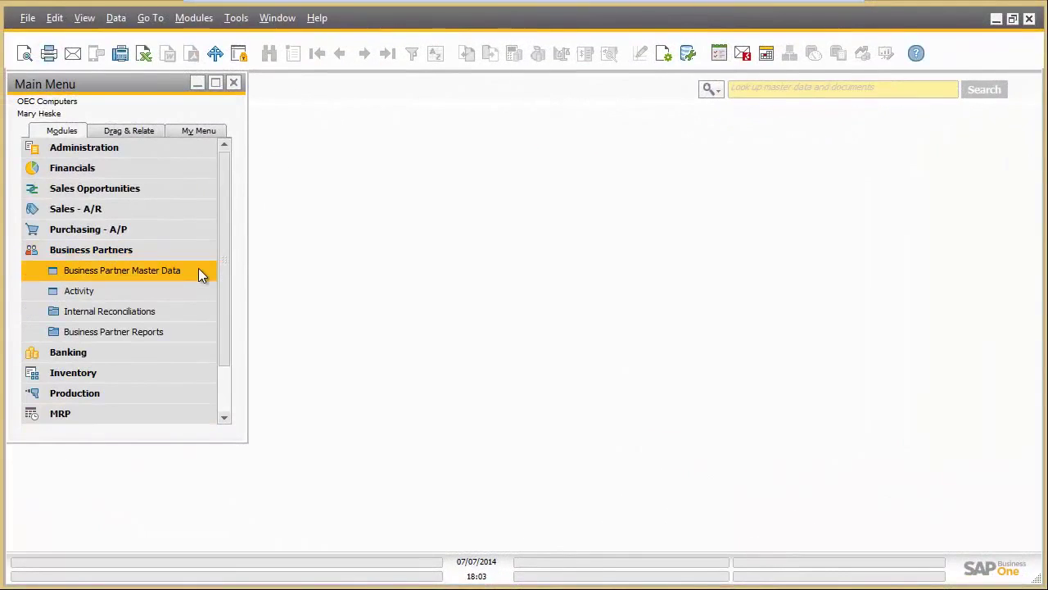
{"action": "left_click", "coordinate": [198, 270]}
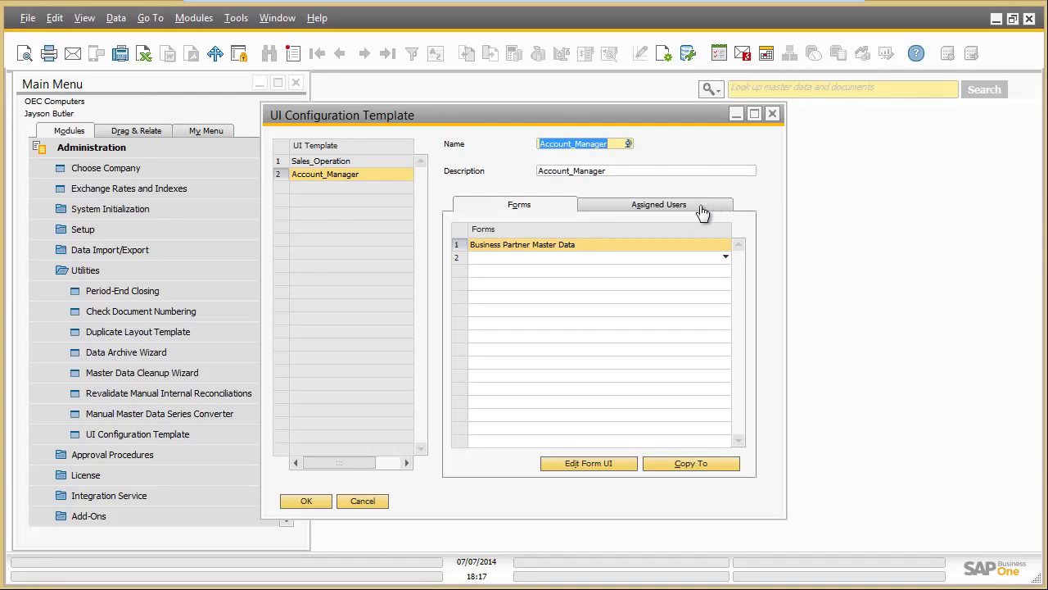
Step: Assign the Account_Manager template to the user in row 28 and update the configuration
{"action": "left_click", "coordinate": [676, 206]}
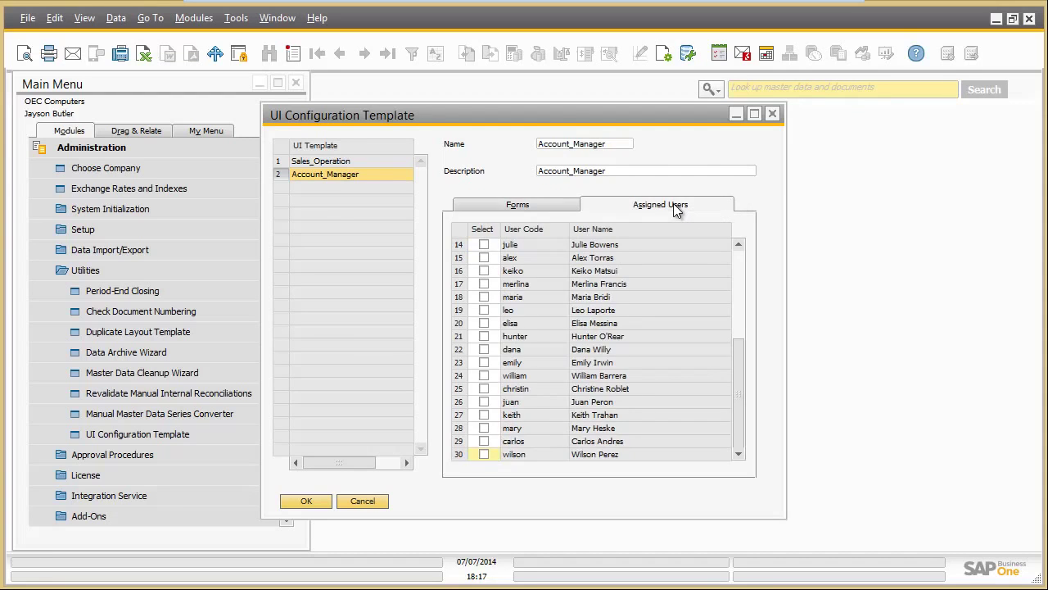
{"action": "left_click", "coordinate": [484, 427]}
{"action": "left_click", "coordinate": [321, 504]}
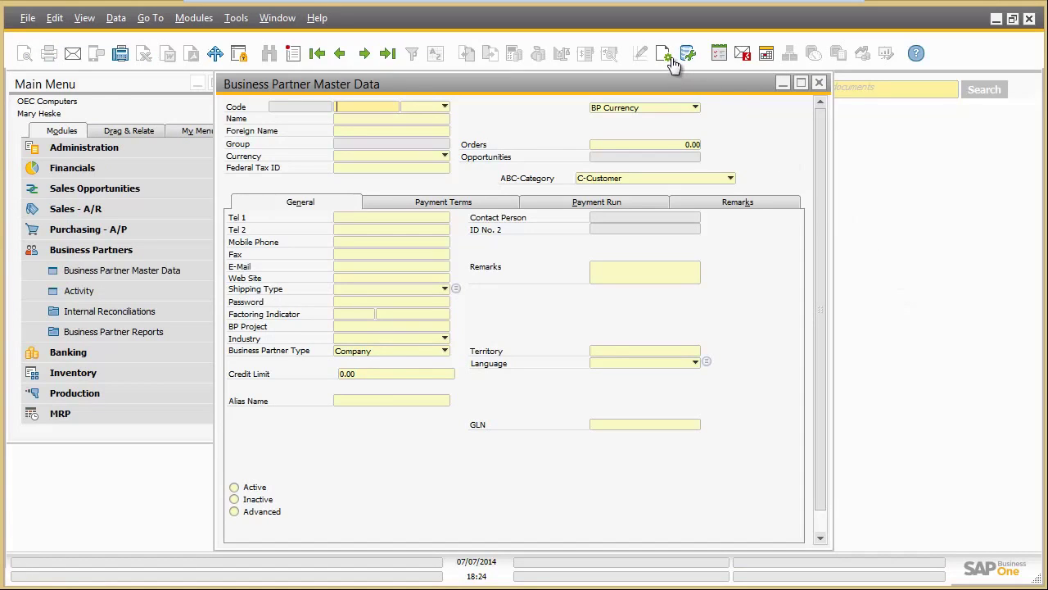
Step: Switch the Business Partner Master Data form to the Account_Manager UI template in its form settings and apply it
{"action": "left_click", "coordinate": [667, 56]}
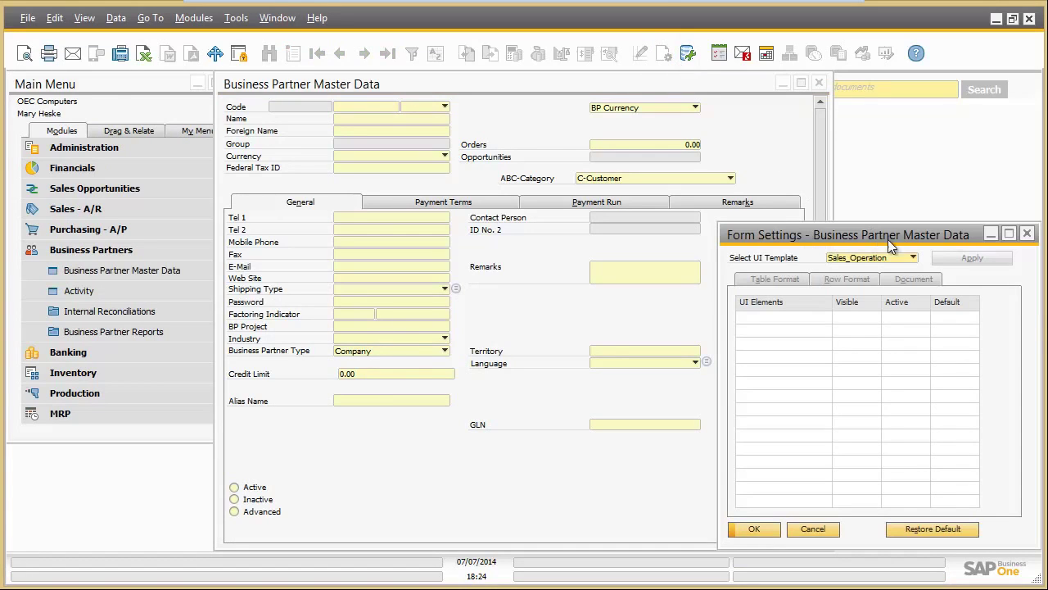
{"action": "left_click", "coordinate": [910, 256]}
{"action": "left_click", "coordinate": [898, 284]}
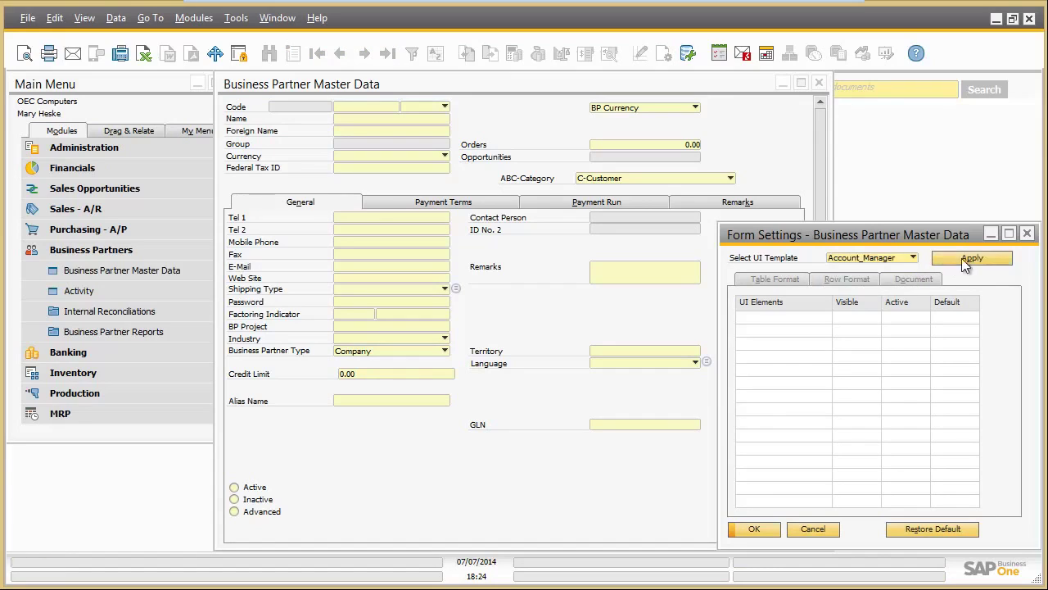
{"action": "left_click", "coordinate": [967, 256]}
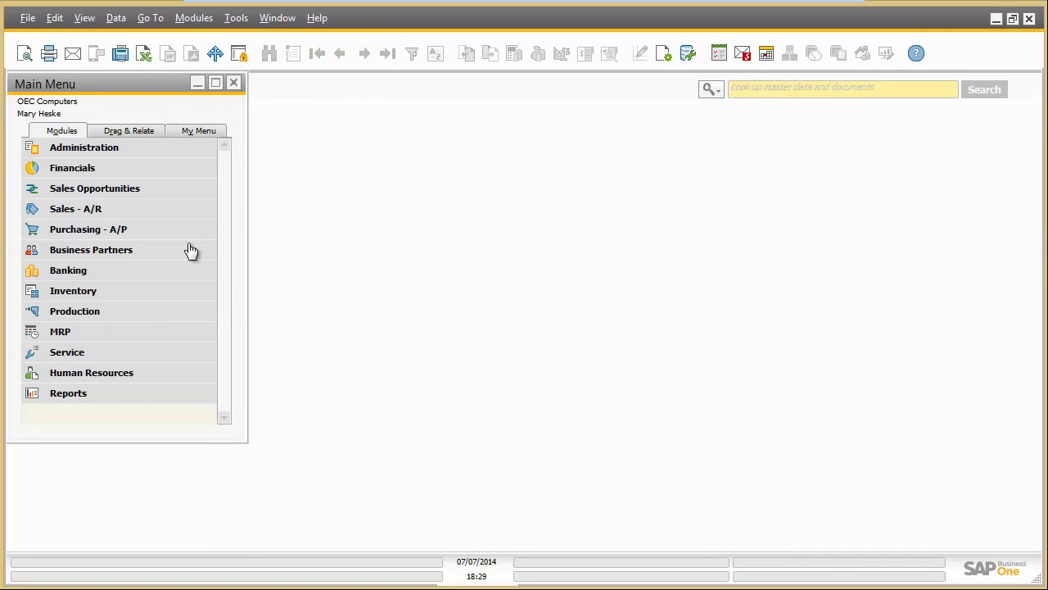
Step: Open the Business Partner Master Data form and put it into UI edit mode
{"action": "left_click", "coordinate": [187, 245]}
{"action": "left_click", "coordinate": [193, 269]}
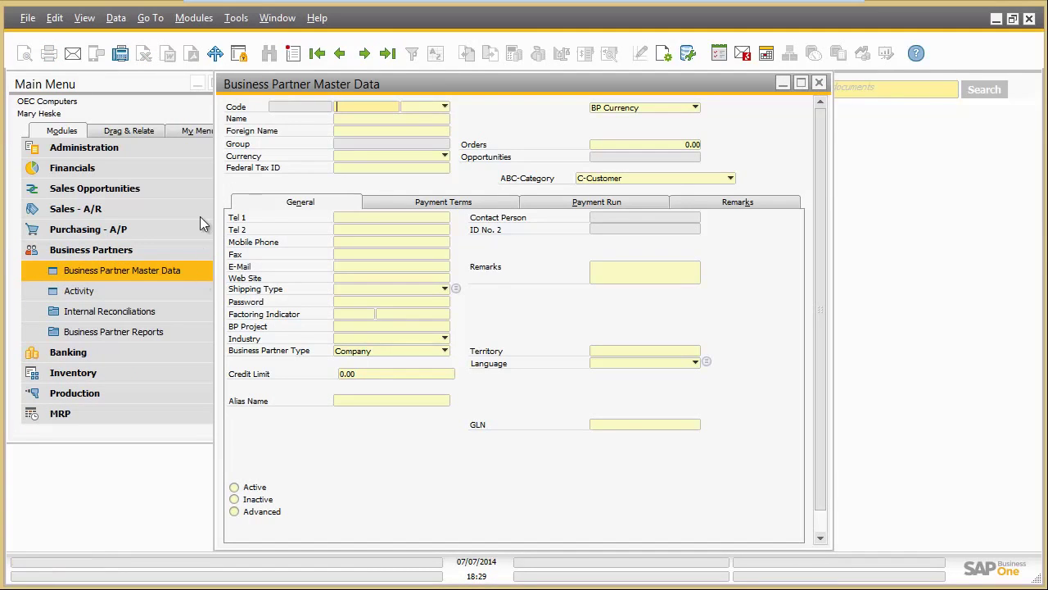
{"action": "left_click", "coordinate": [236, 20]}
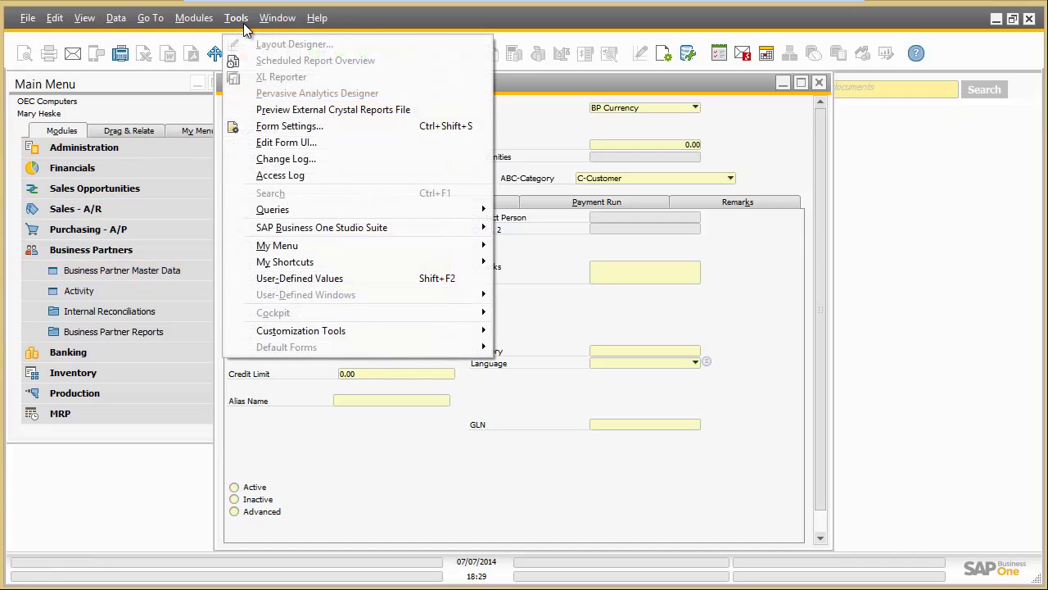
{"action": "left_click", "coordinate": [285, 144]}
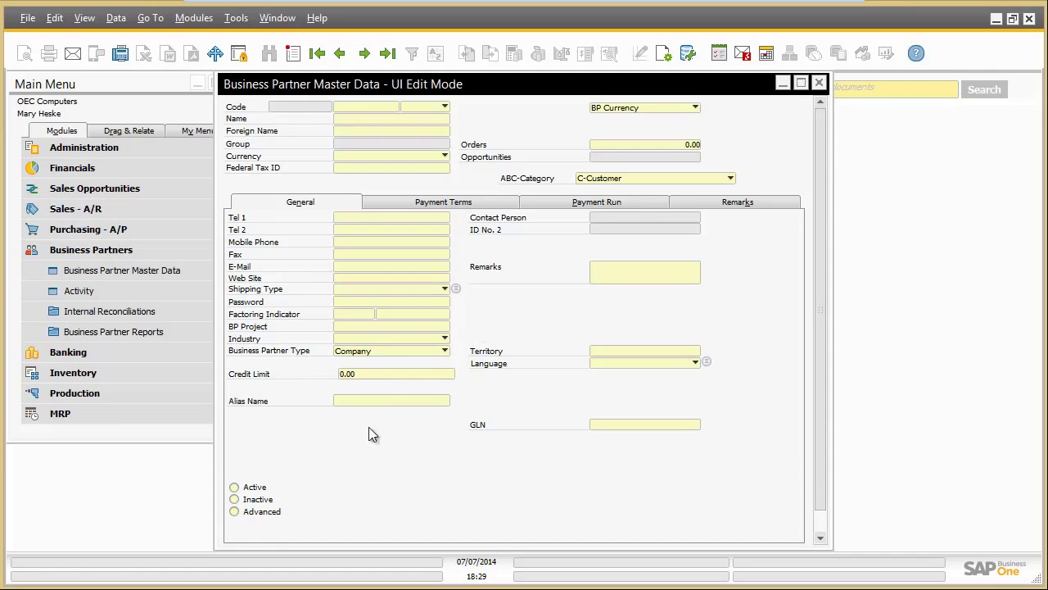
Step: Move the Active, Inactive and Advanced options together up to just below the Alias Name field
{"action": "mouse_move", "coordinate": [230, 463]}
{"action": "left_mouse_down"}
{"action": "mouse_move", "coordinate": [256, 504]}
{"action": "mouse_move", "coordinate": [335, 535]}
{"action": "left_mouse_up"}
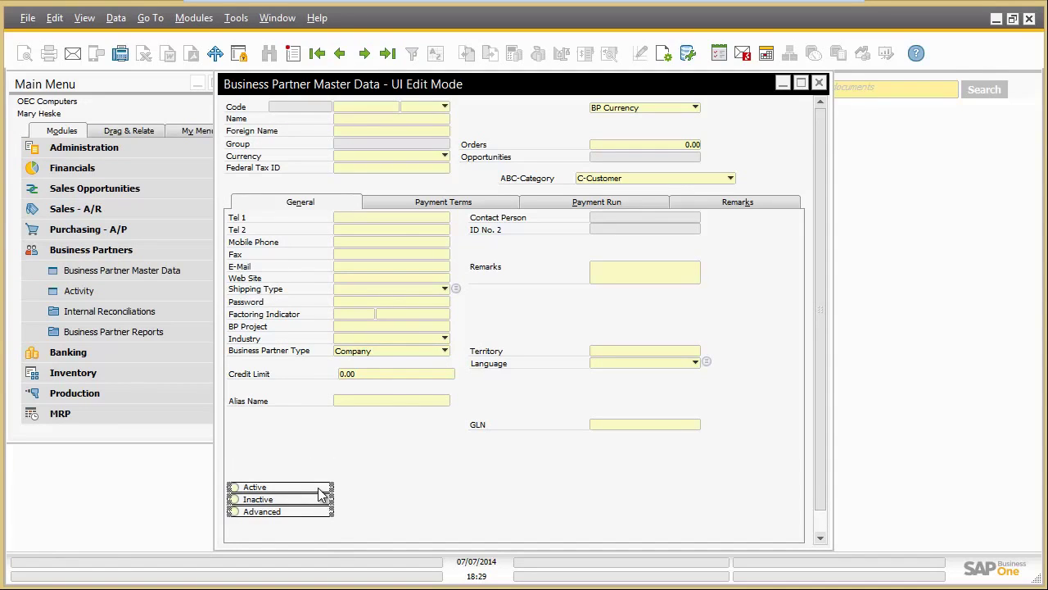
{"action": "left_click_drag", "start_coordinate": [322, 496], "coordinate": [325, 434]}
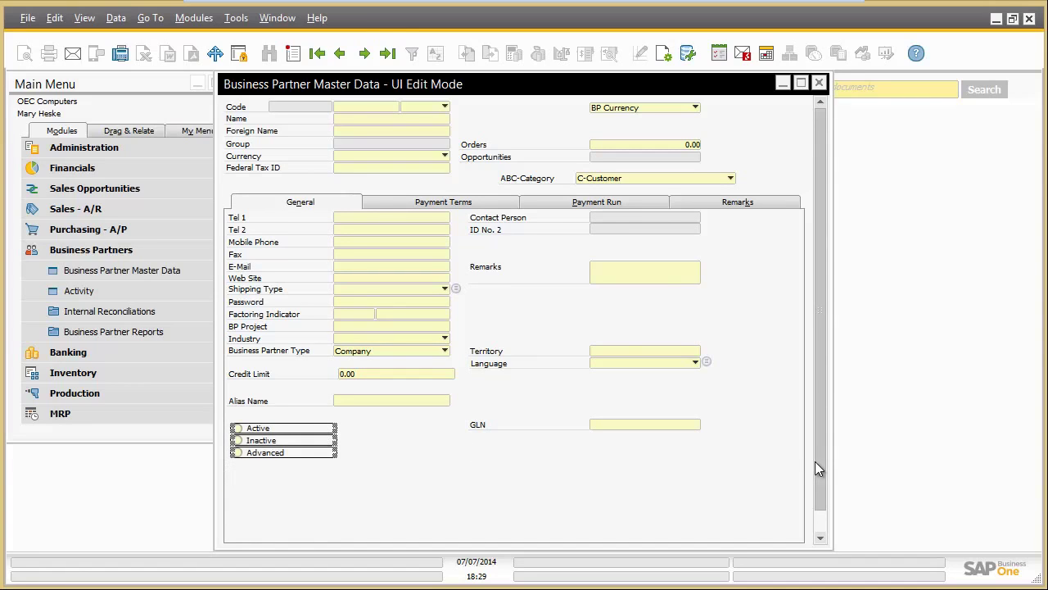
Step: Select the Find and Cancel buttons at the end of the form
{"action": "scroll", "coordinate": [815, 461], "scroll_direction": "down", "scroll_amount": 2}
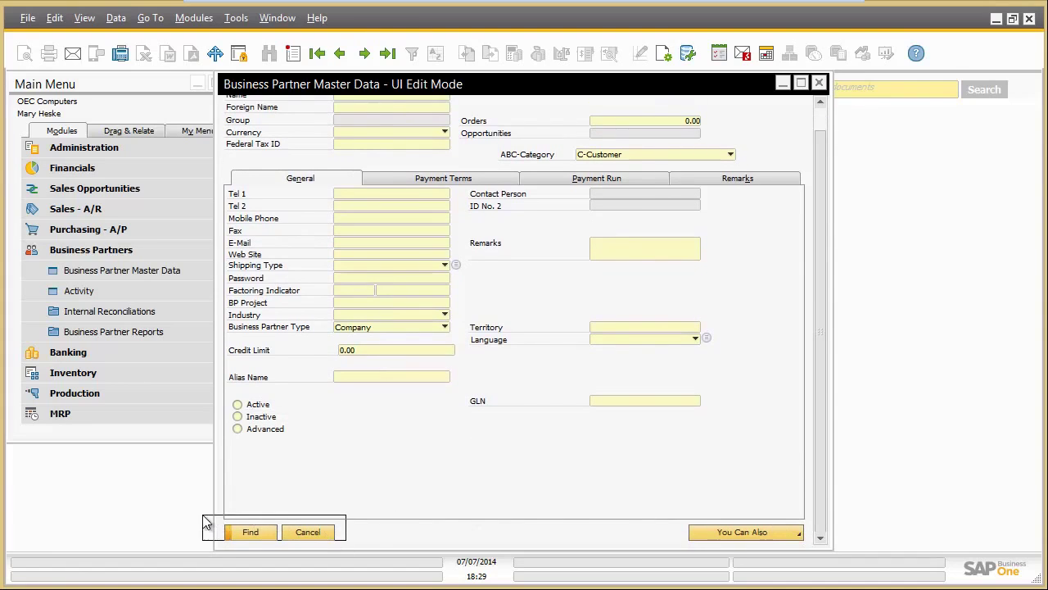